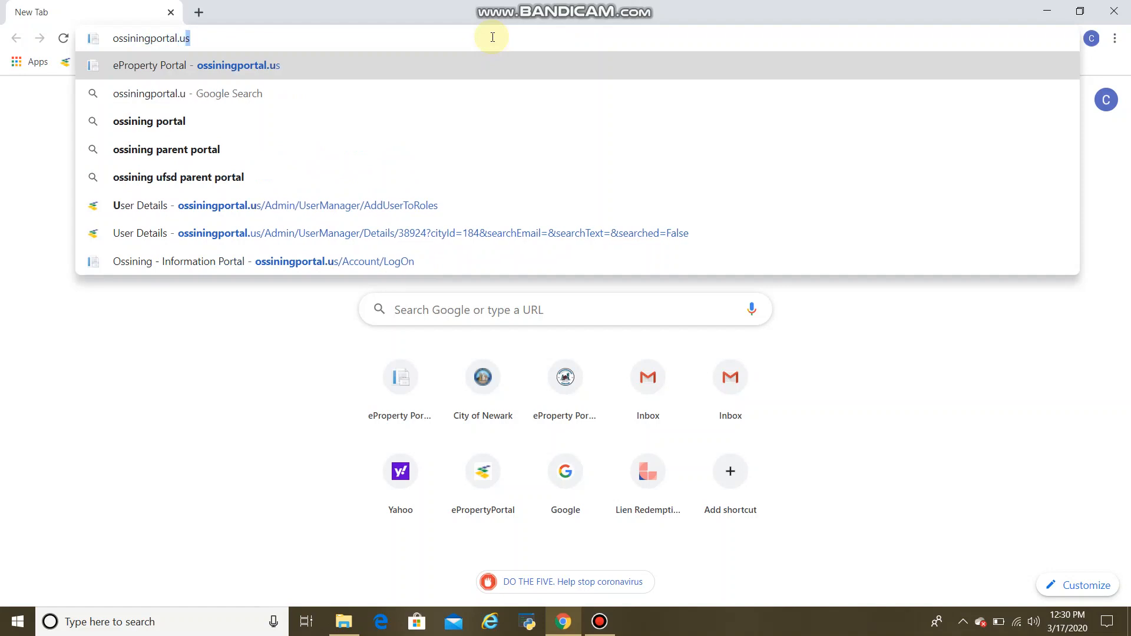
# Open ossiningportal.us and go to the portal's login page via Get Started.
pyautogui.press('Return')
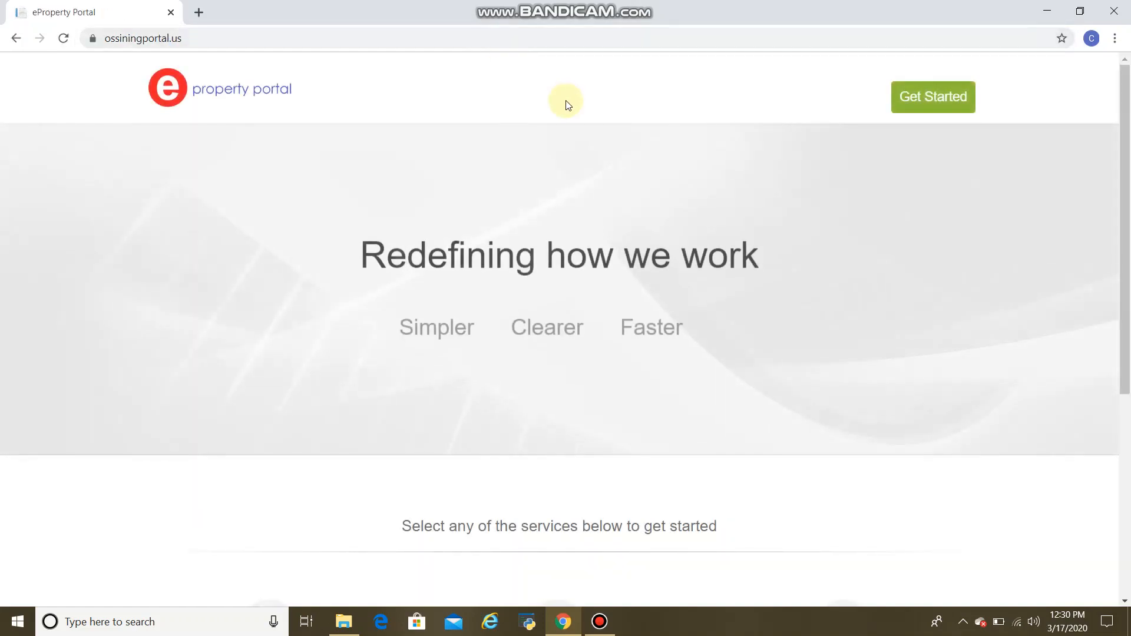
pyautogui.click(903, 106)
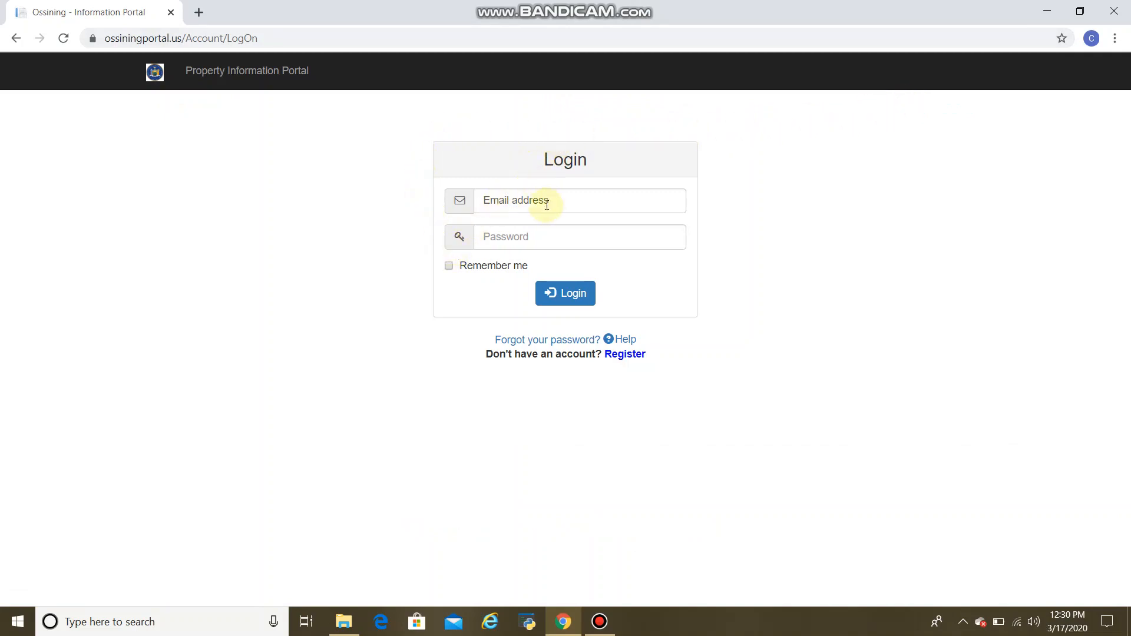
pyautogui.click(626, 355)
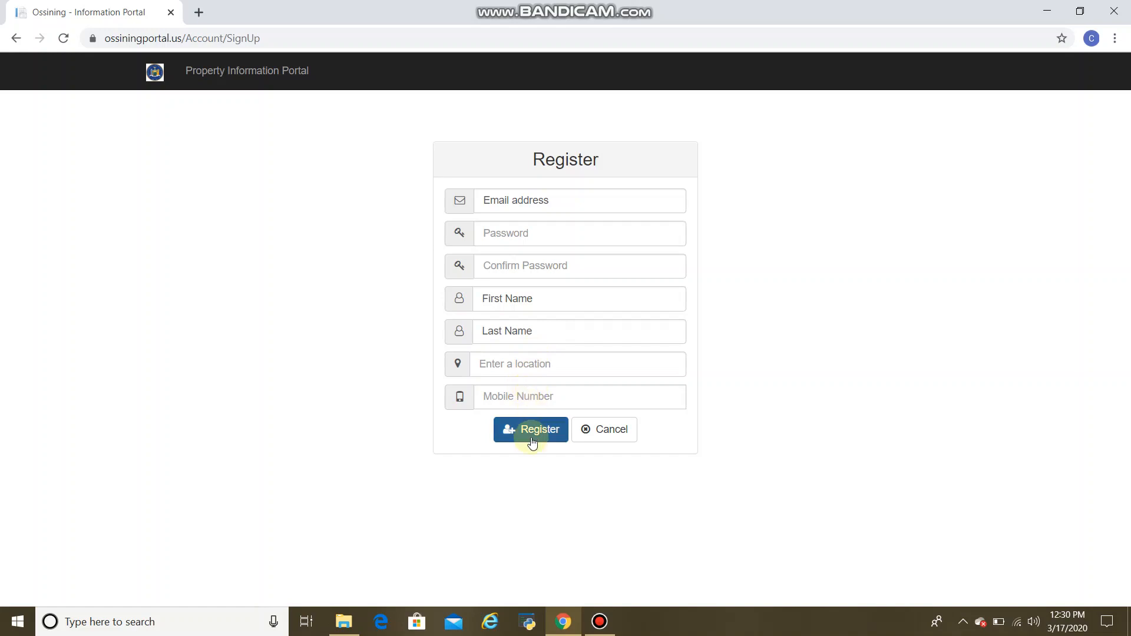
pyautogui.click(585, 431)
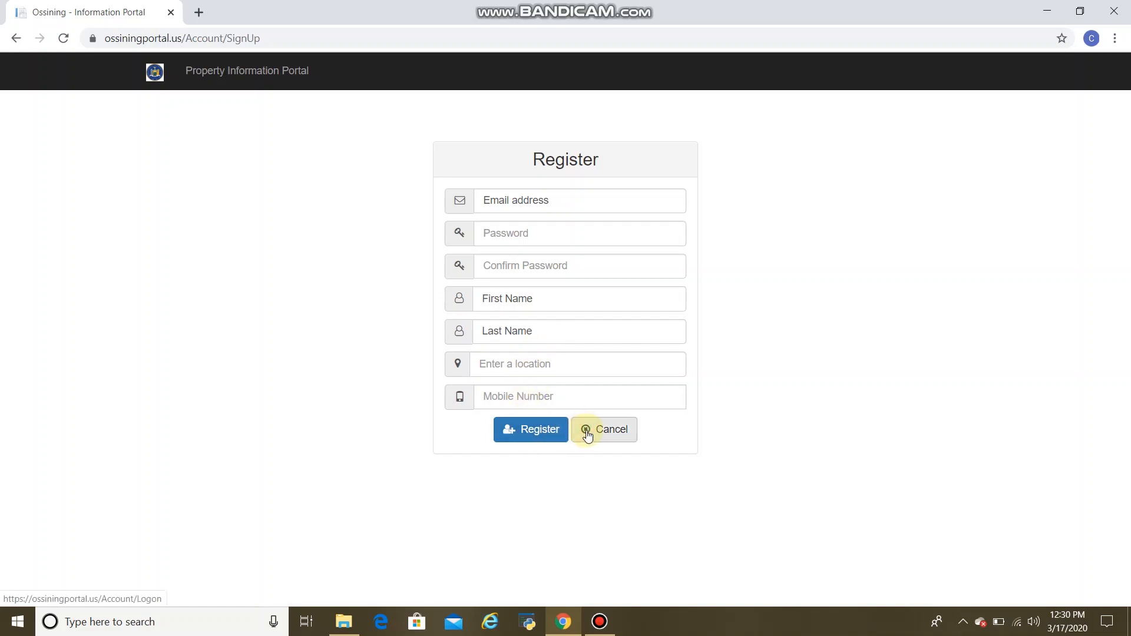
pyautogui.click(587, 432)
# Log in with the saved e-mail address and the account password.
pyautogui.click(532, 204)
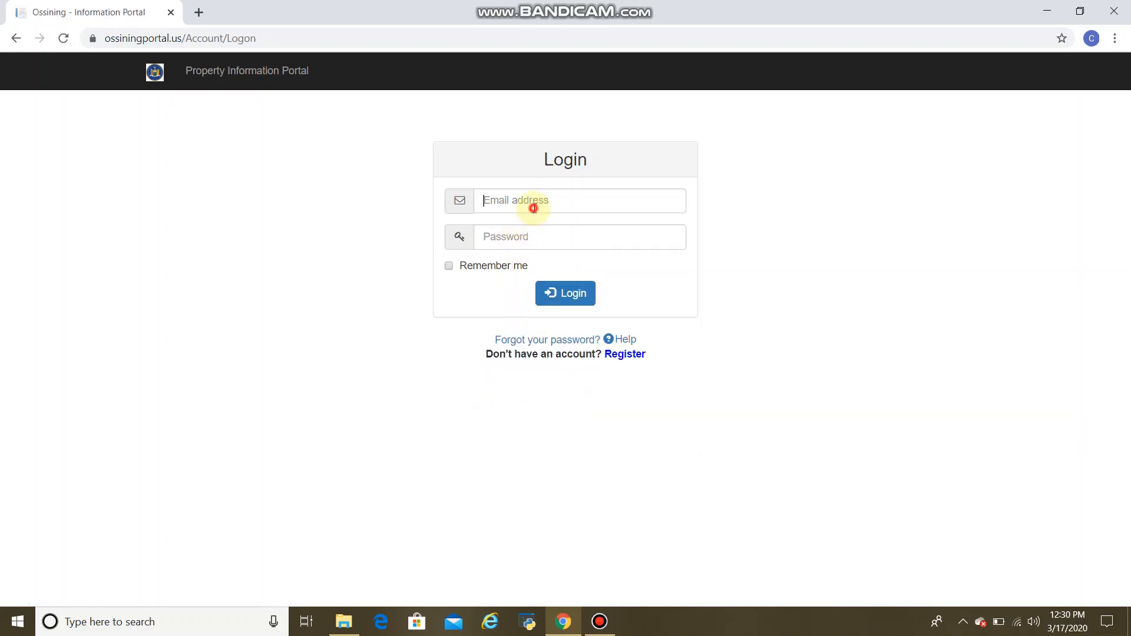
pyautogui.click(546, 254)
pyautogui.click(536, 237)
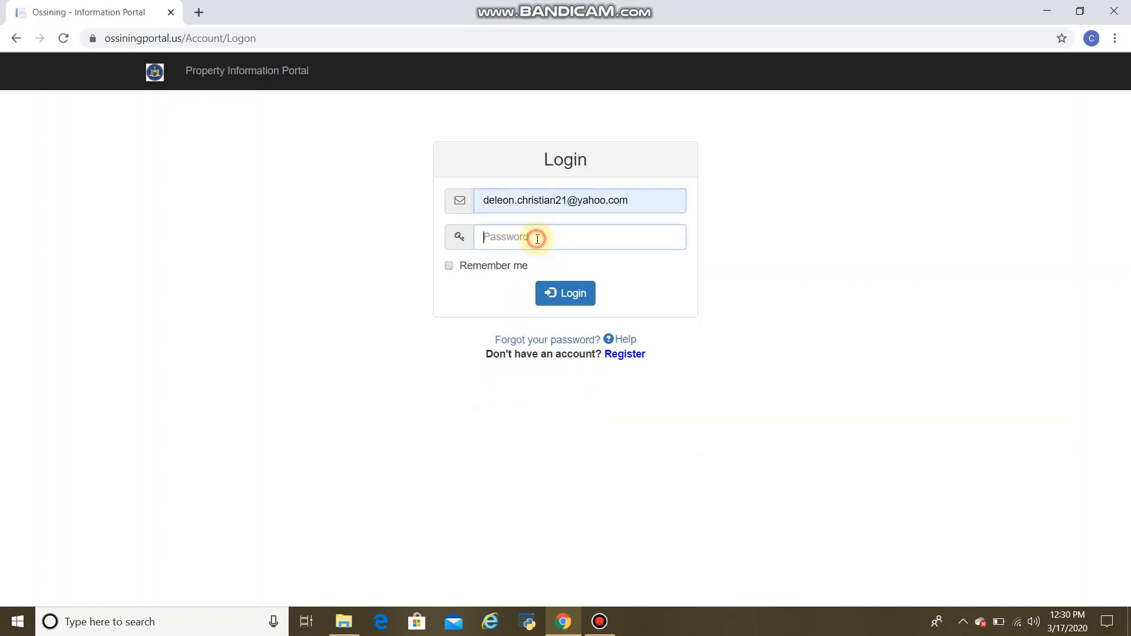
pyautogui.write('•')
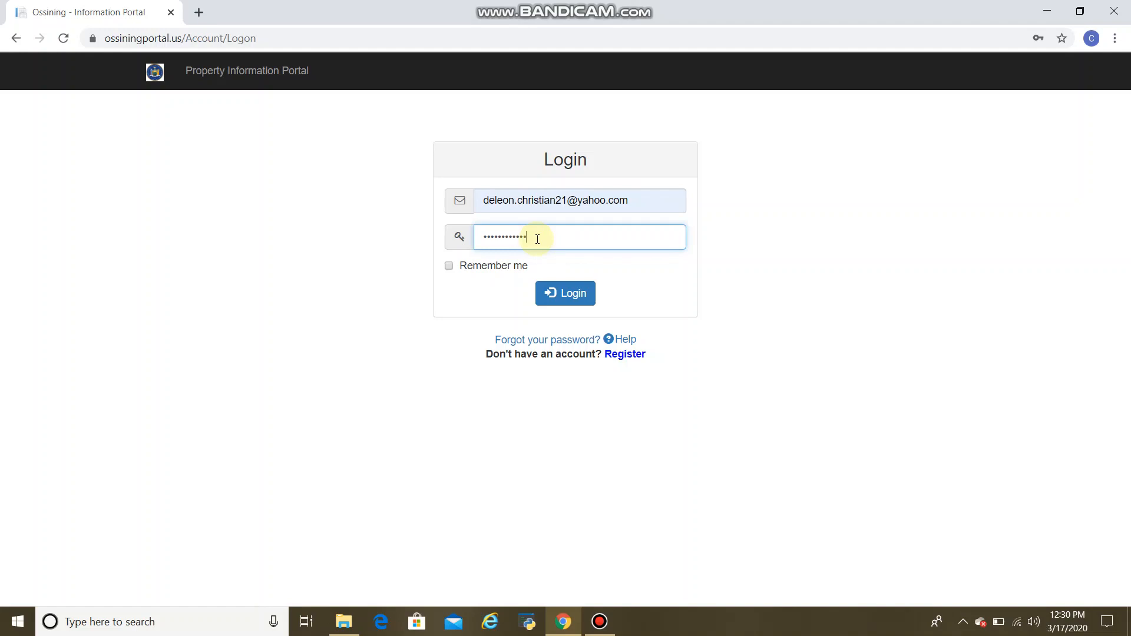
pyautogui.press('Return')
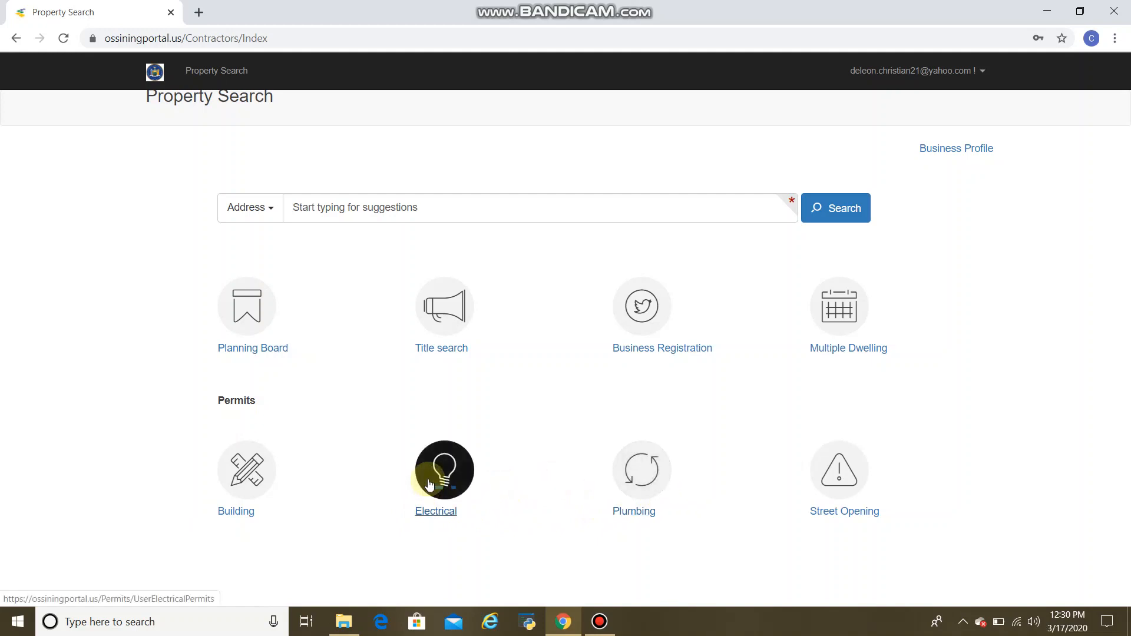
# Open Building permits and start a new application, accepting the owner e-mail notice.
pyautogui.click(265, 477)
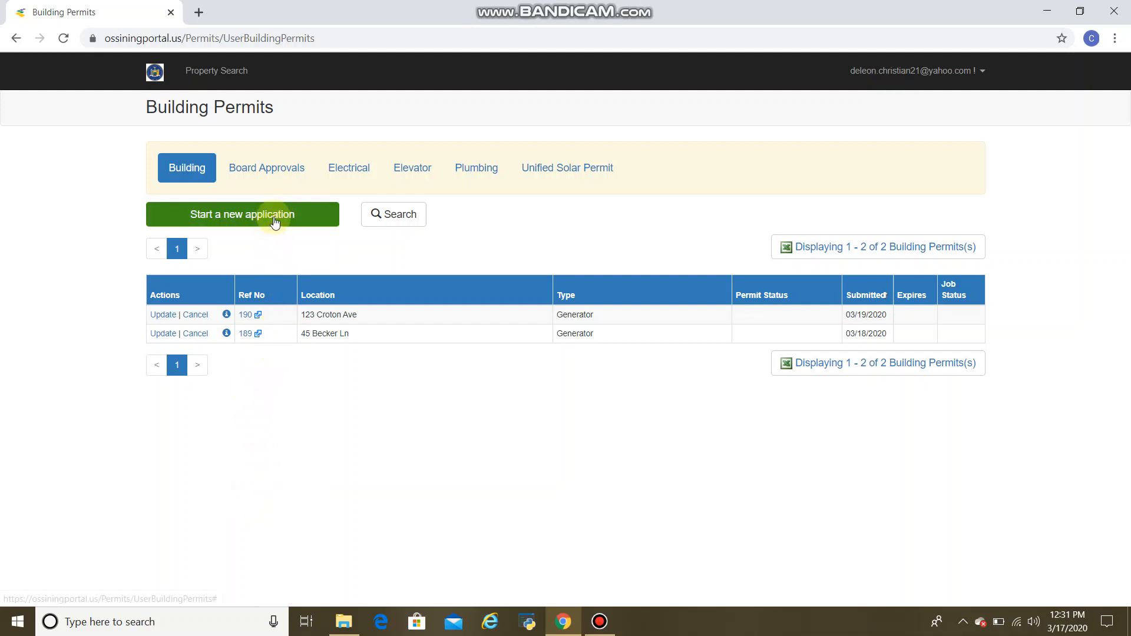
pyautogui.click(272, 216)
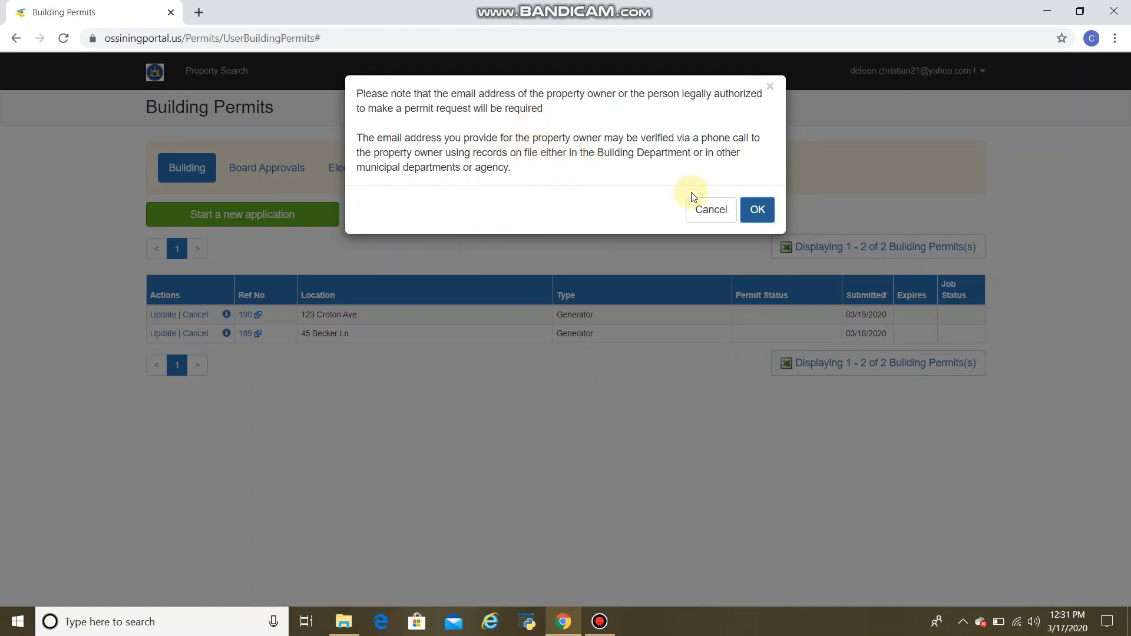
pyautogui.click(757, 212)
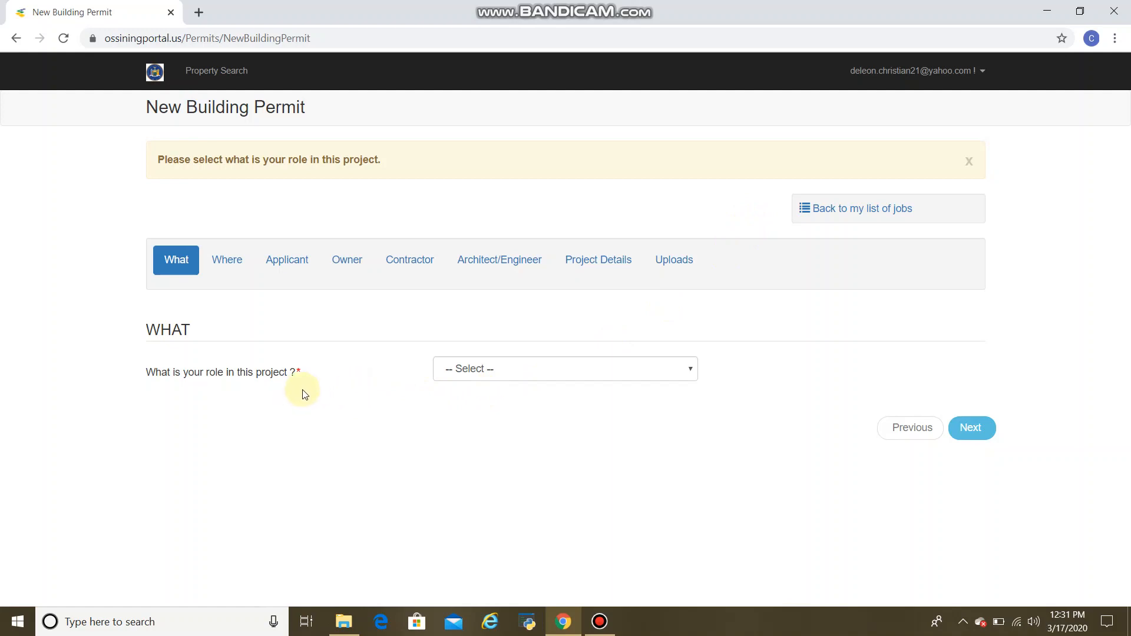
# Set the role to Contractor, legalization to No, and who is hiring you to The Owner.
pyautogui.click(561, 380)
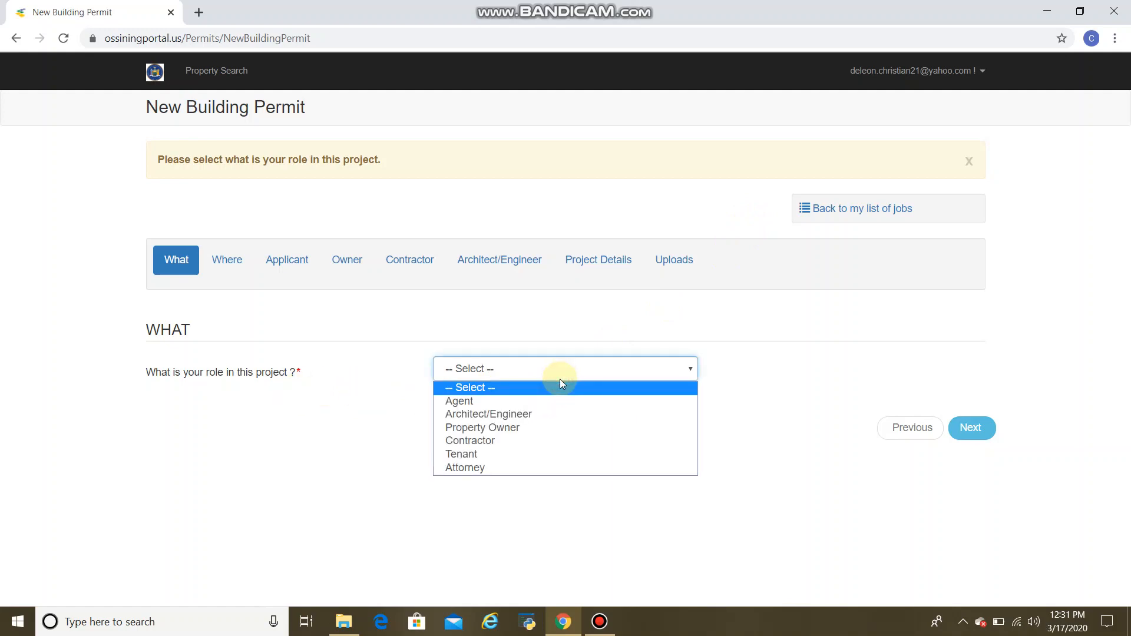
pyautogui.click(552, 441)
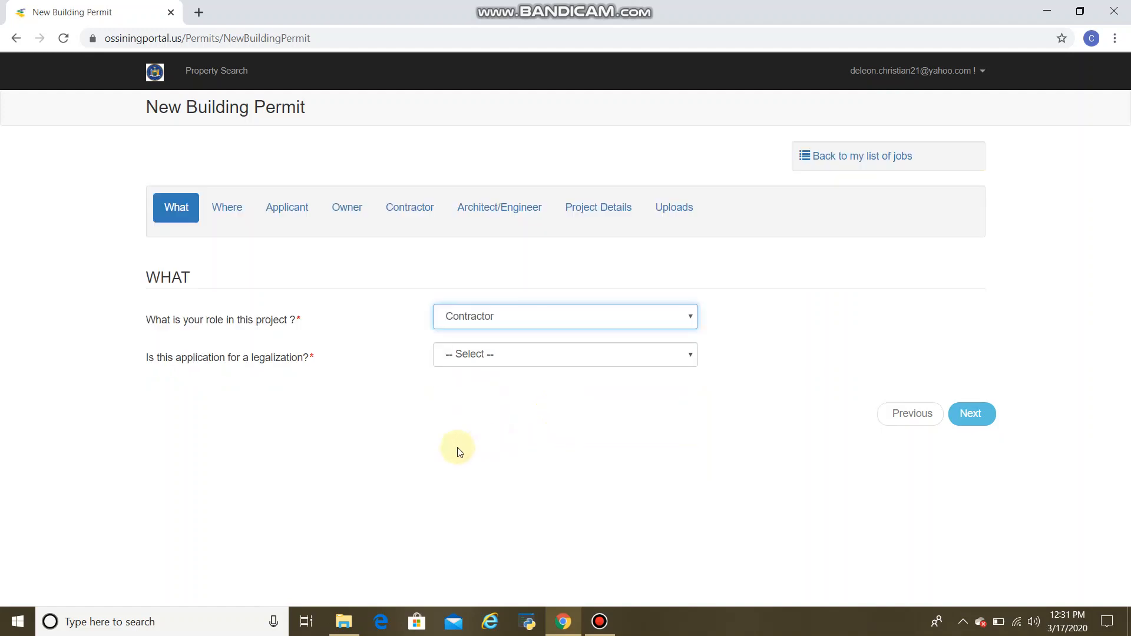
pyautogui.click(524, 365)
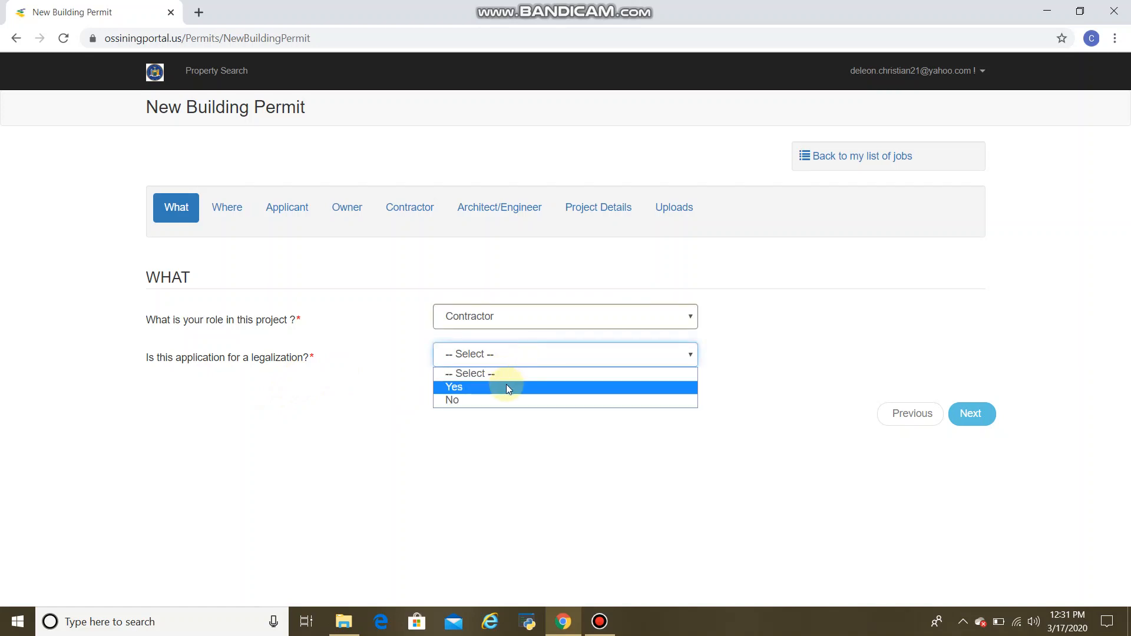
pyautogui.click(496, 399)
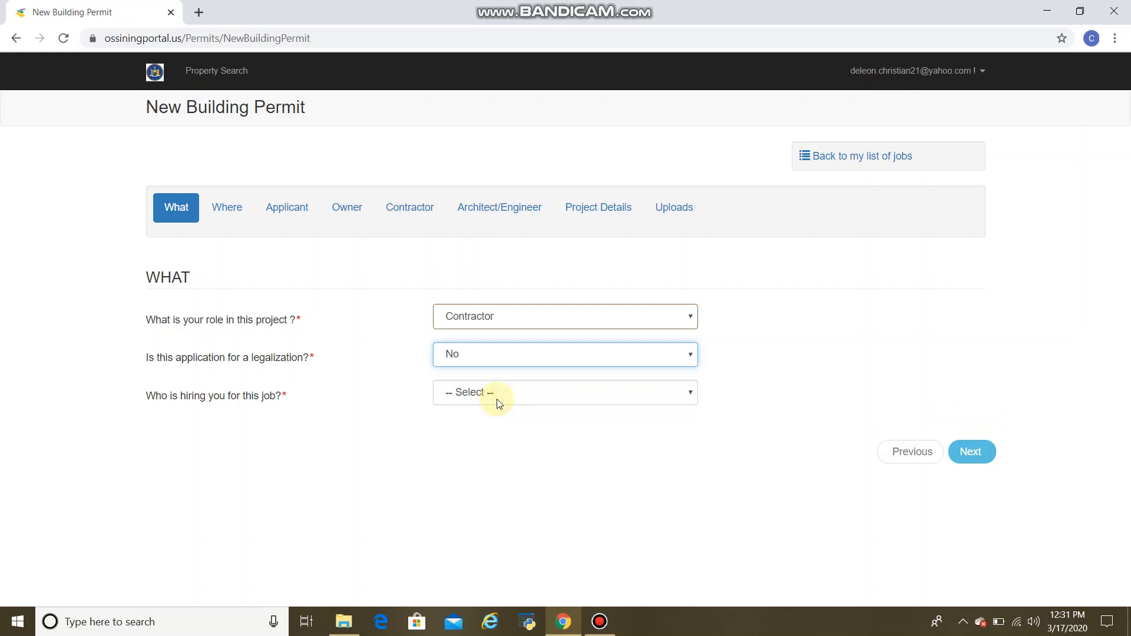
pyautogui.click(497, 400)
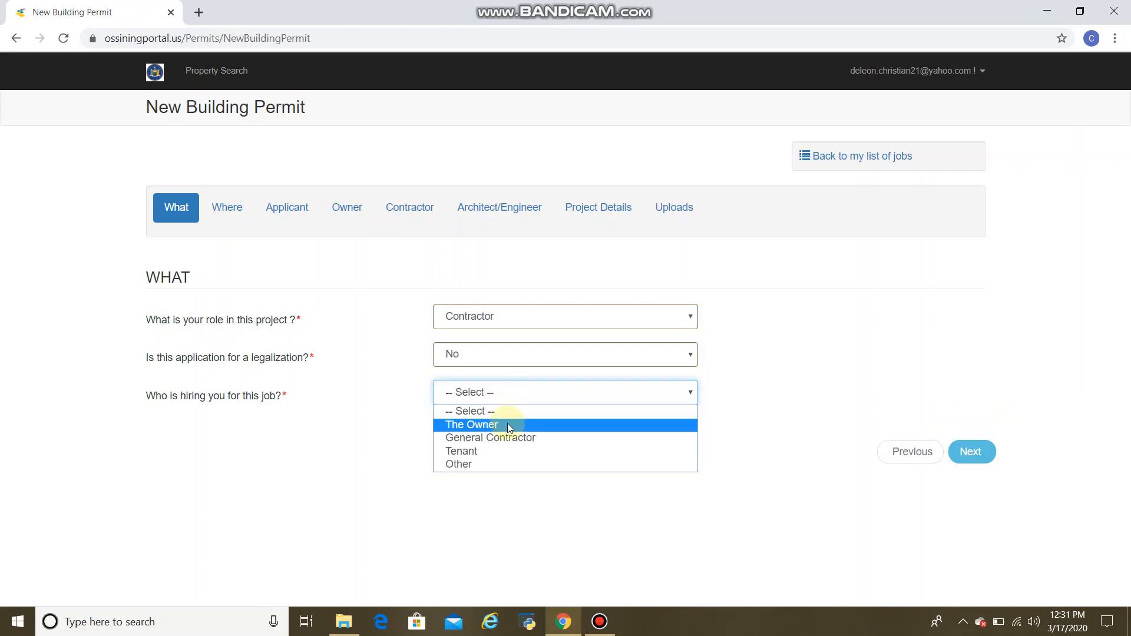
pyautogui.click(507, 423)
# Browse the permit type categories, select Generator under Buildings, and continue to the next section.
pyautogui.scroll(-1, 489, 425)
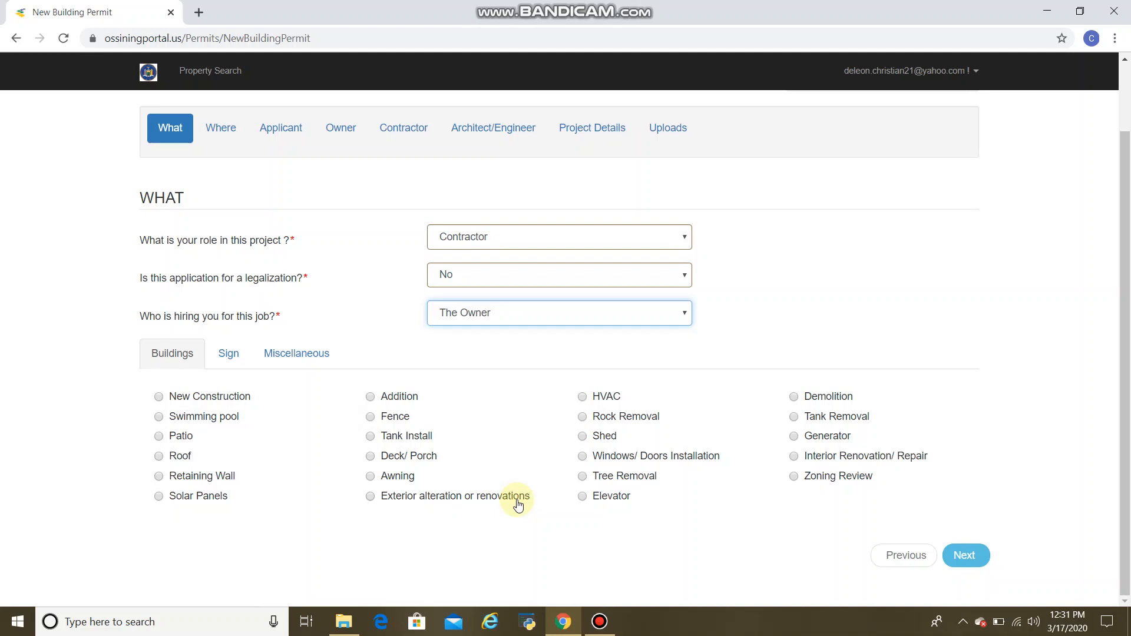
pyautogui.click(236, 358)
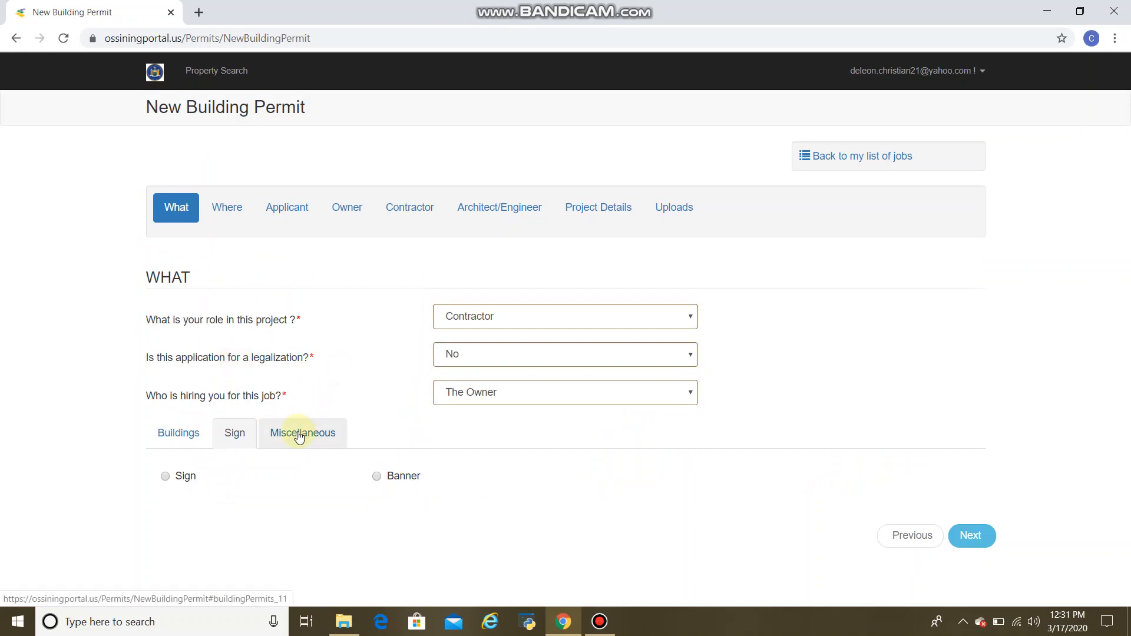
pyautogui.click(298, 435)
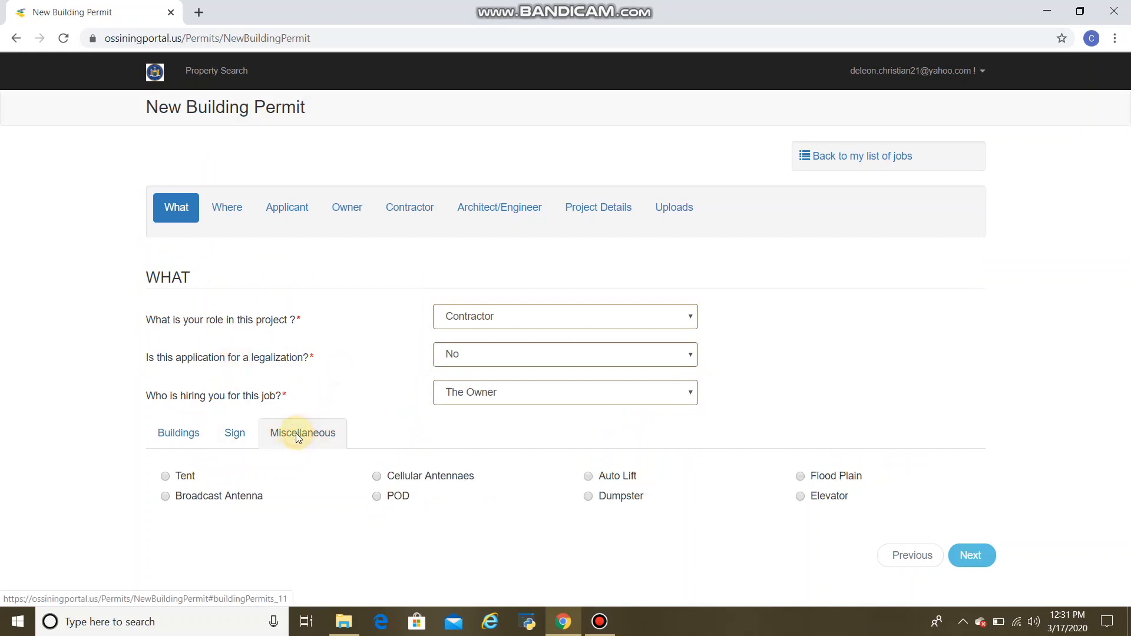
pyautogui.click(201, 445)
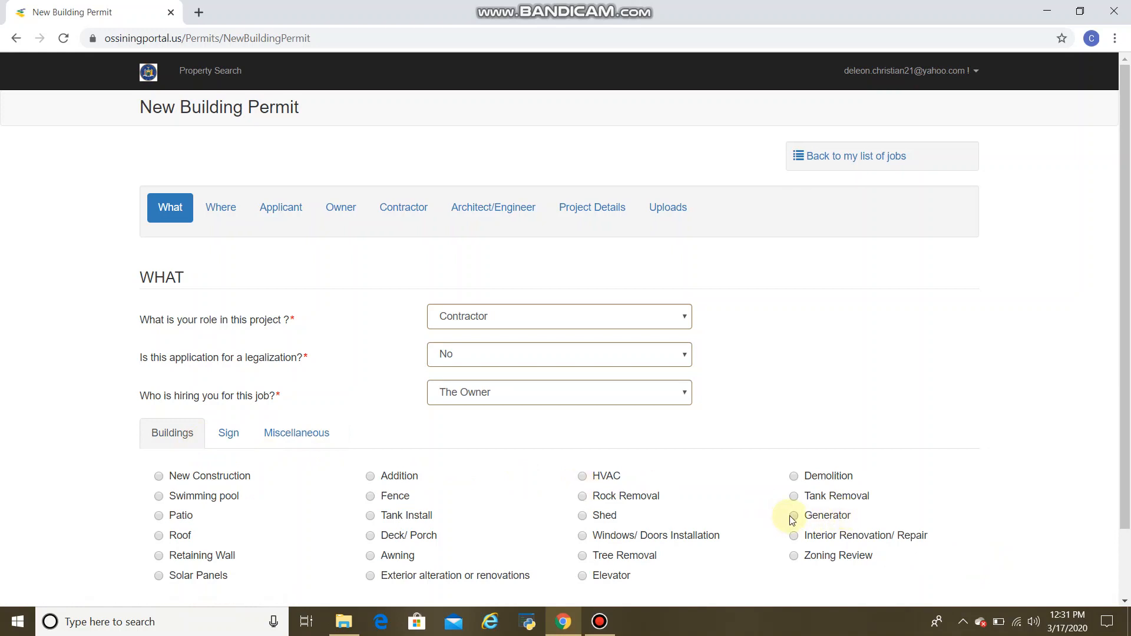
pyautogui.click(794, 516)
pyautogui.scroll(-2, 794, 518)
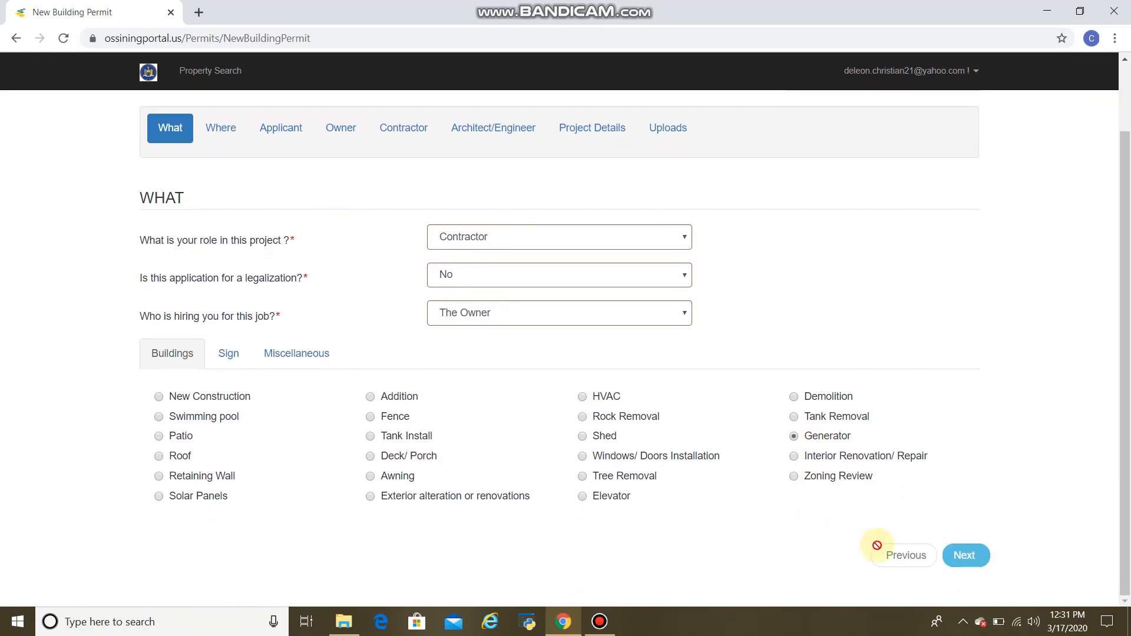
pyautogui.click(958, 556)
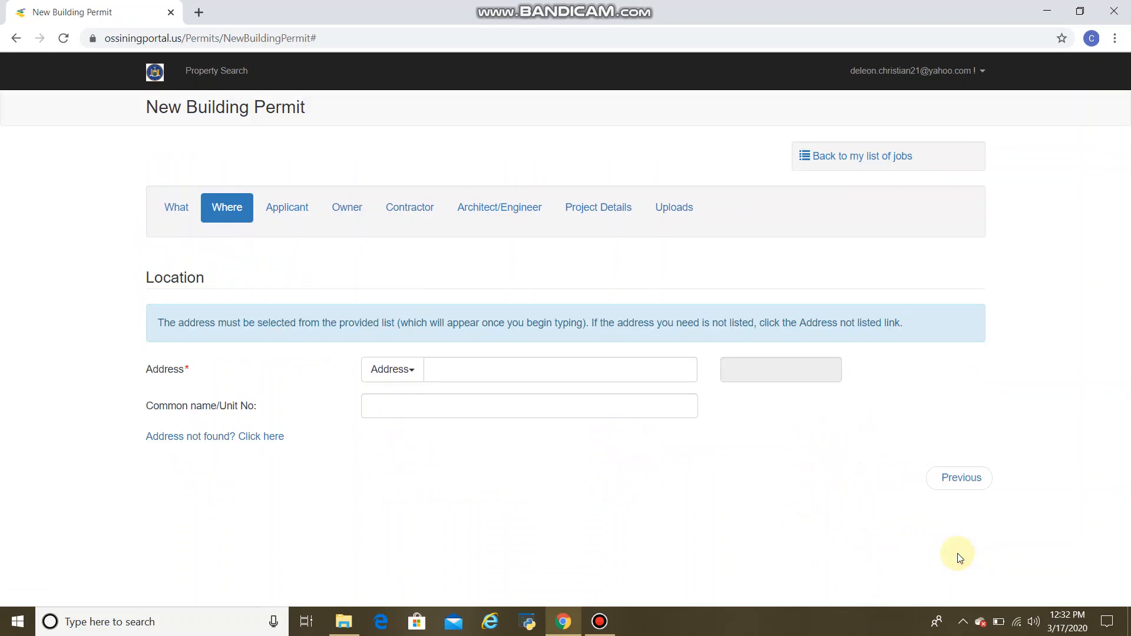
pyautogui.click(502, 370)
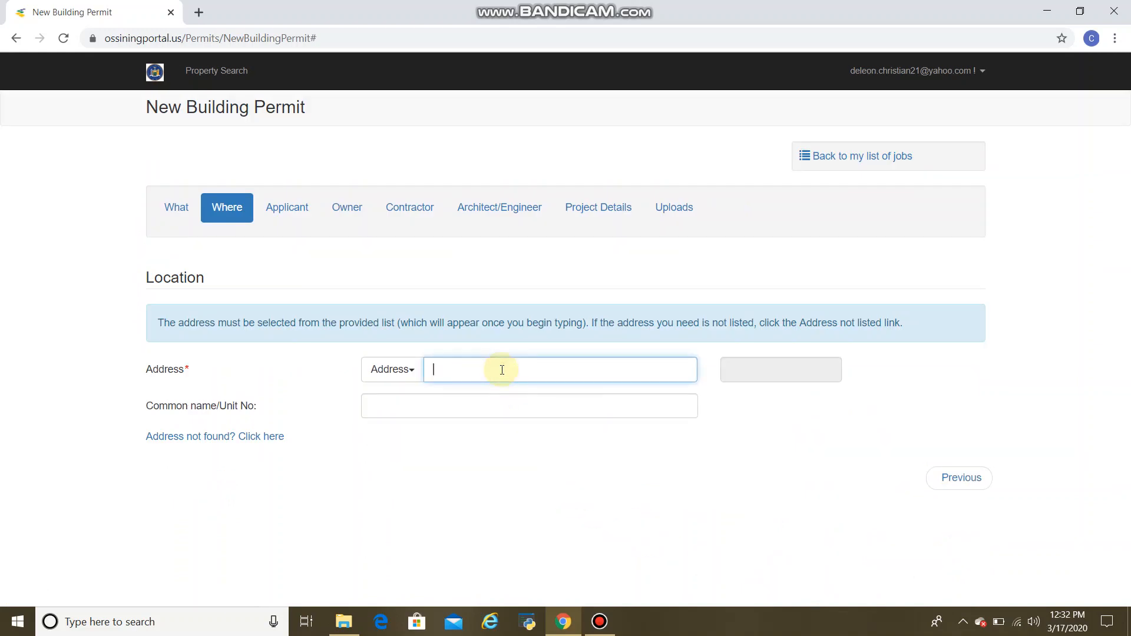
pyautogui.write('45')
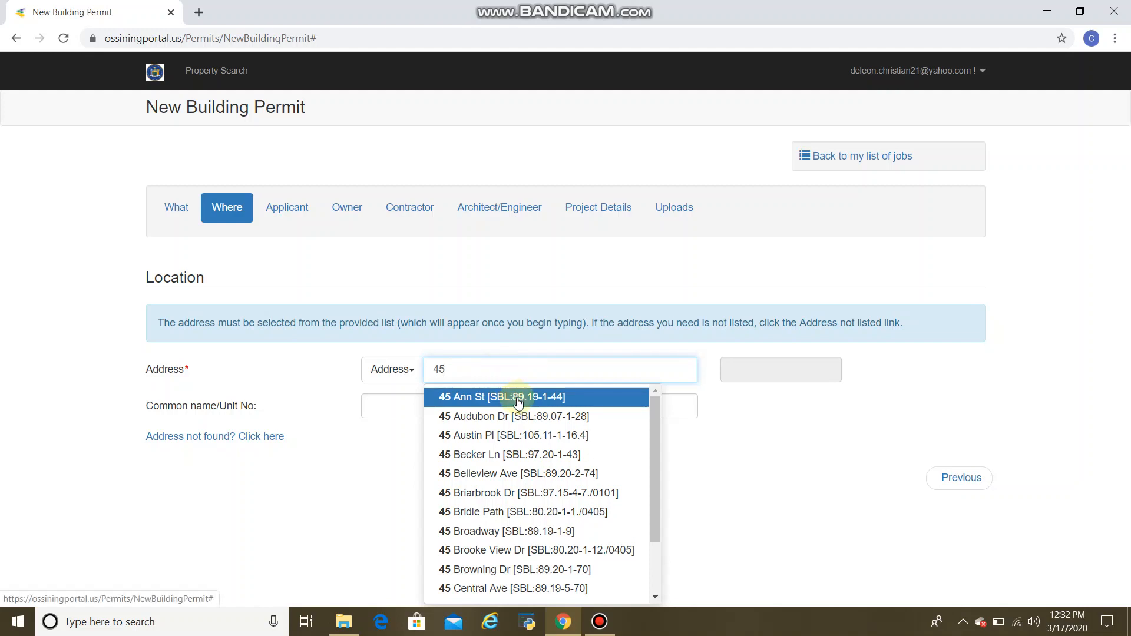
pyautogui.click(531, 456)
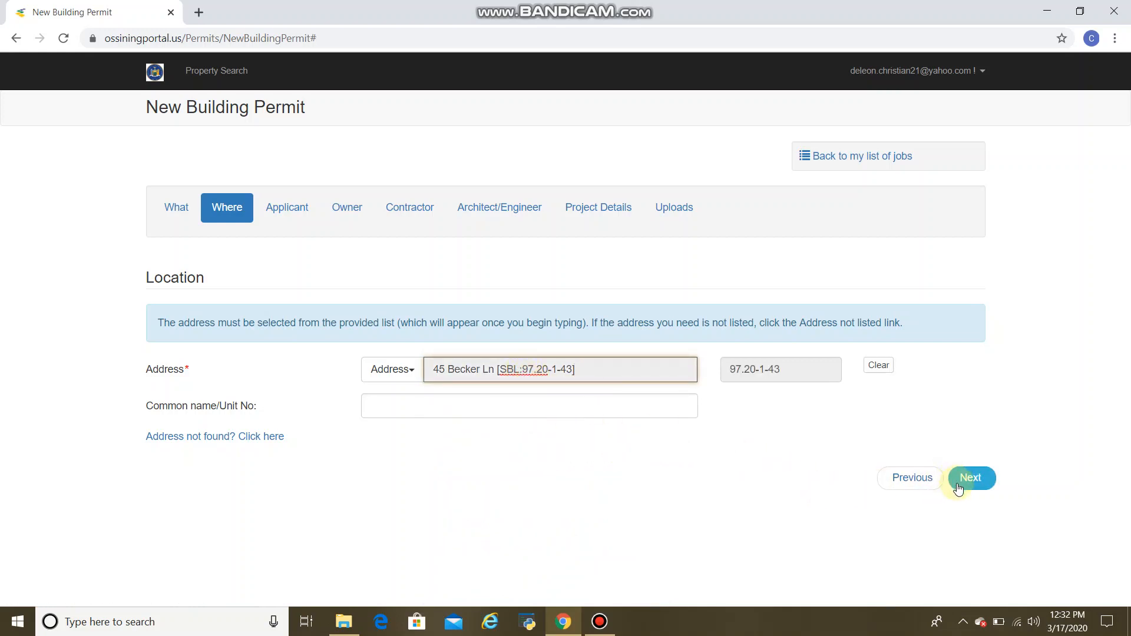
pyautogui.click(957, 488)
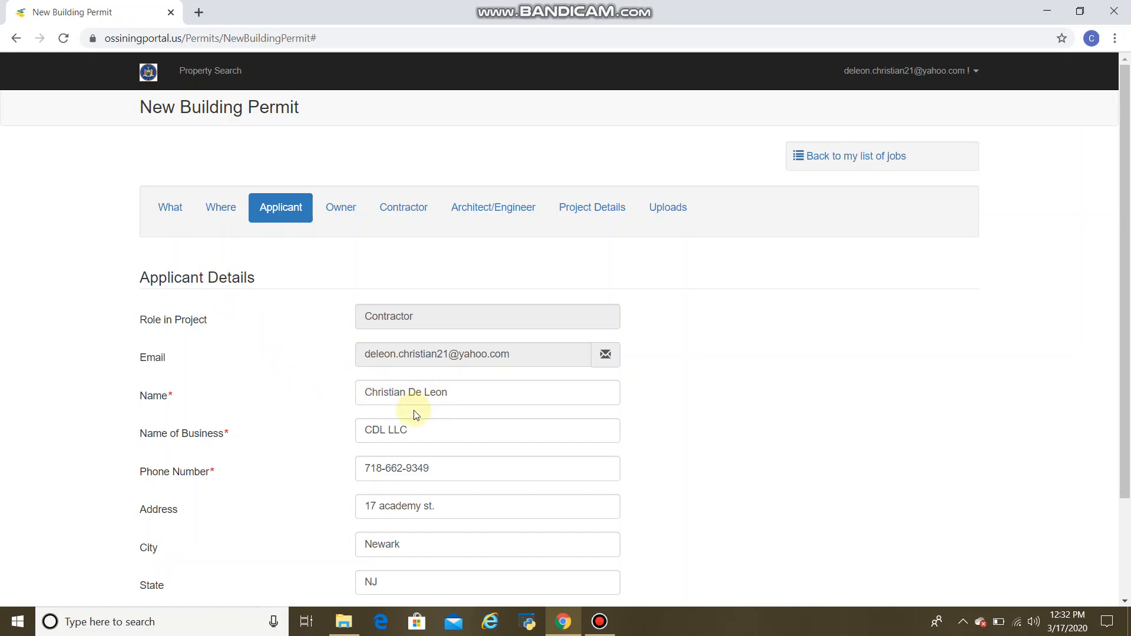
# Continue past the prefilled applicant details to the owner section and dismiss the notification.
pyautogui.scroll(-2, 412, 415)
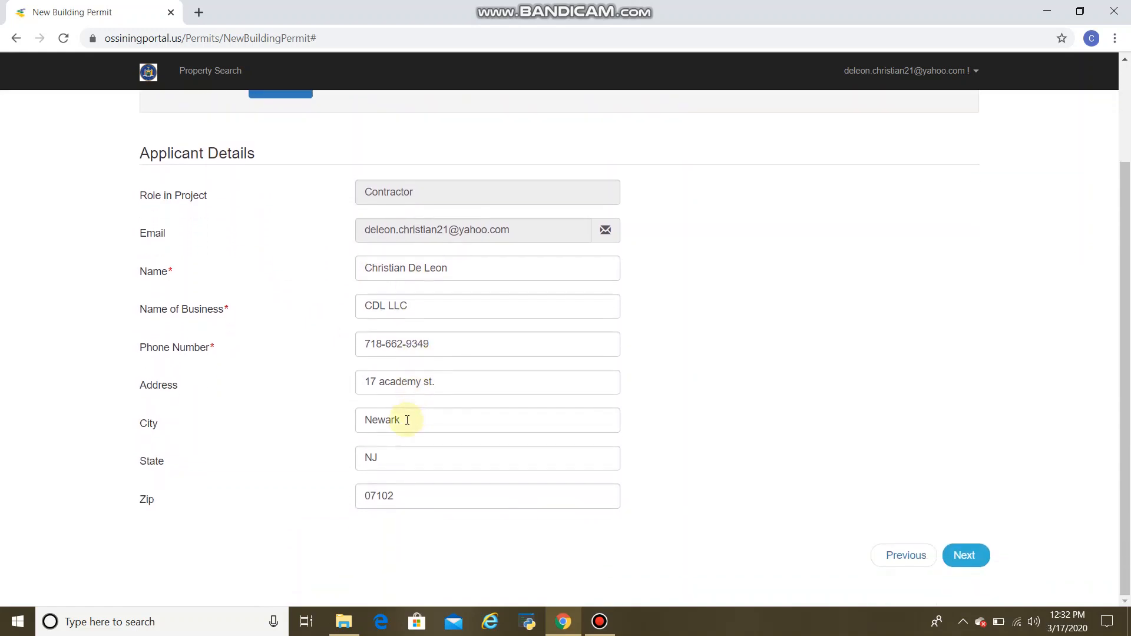
pyautogui.click(966, 557)
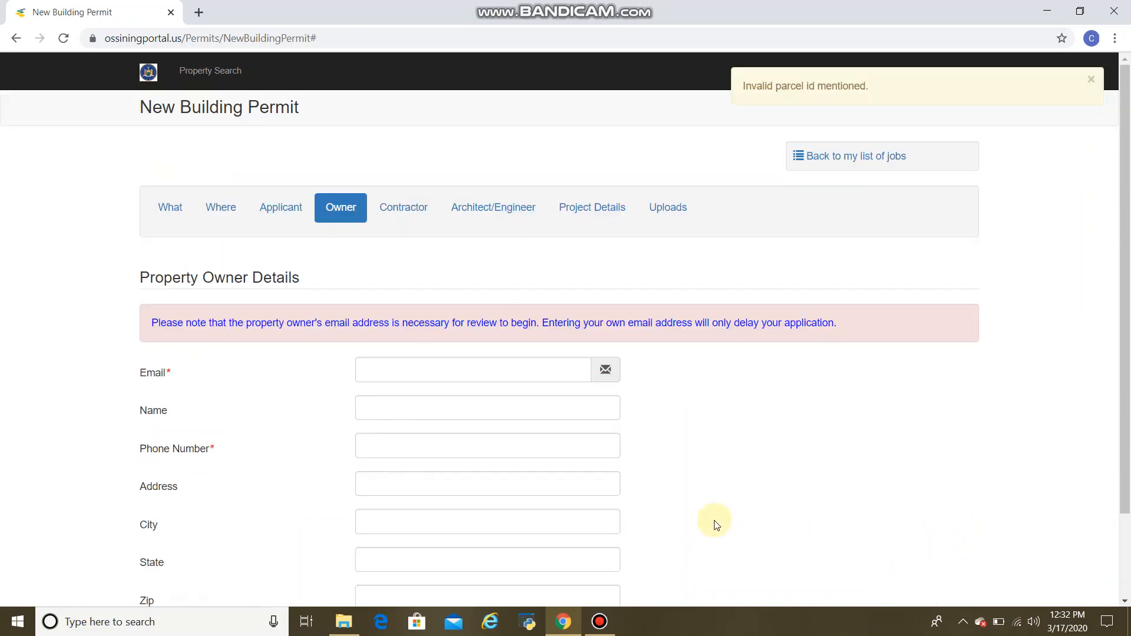
pyautogui.click(1091, 81)
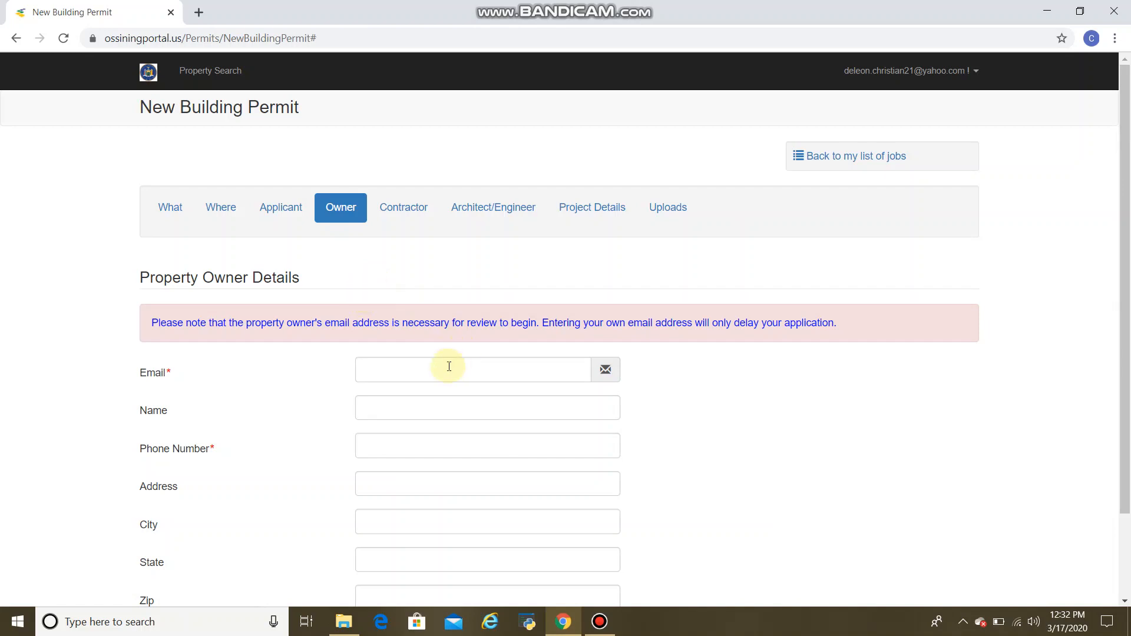
# Enter the property owner's e-mail address in the owner details.
pyautogui.scroll(-1, 430, 374)
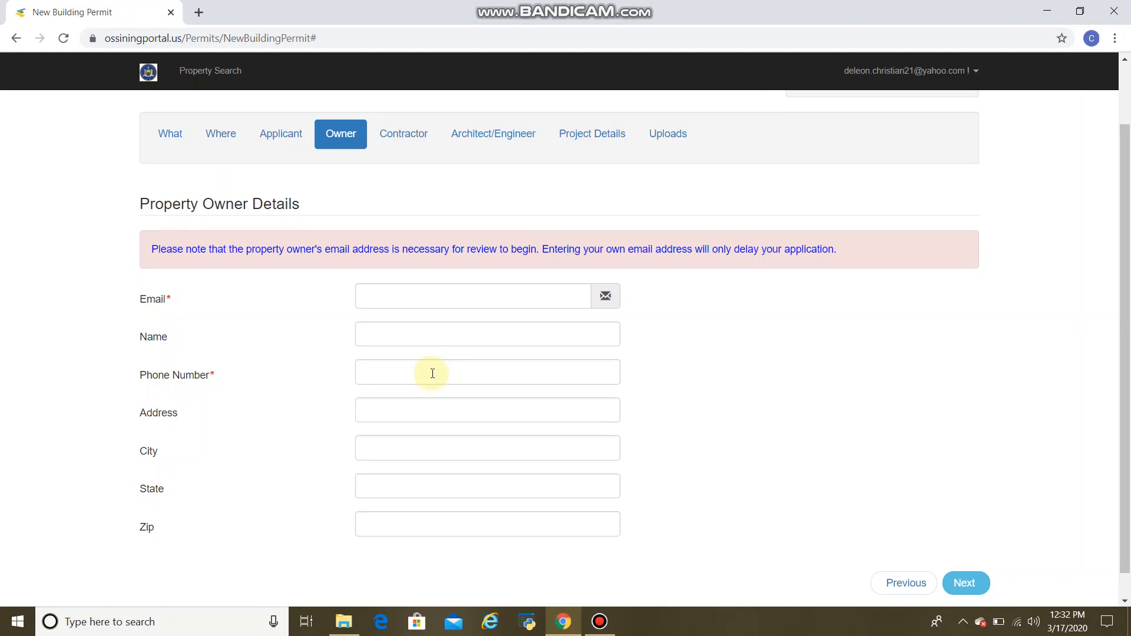
pyautogui.click(406, 305)
pyautogui.write('demo')
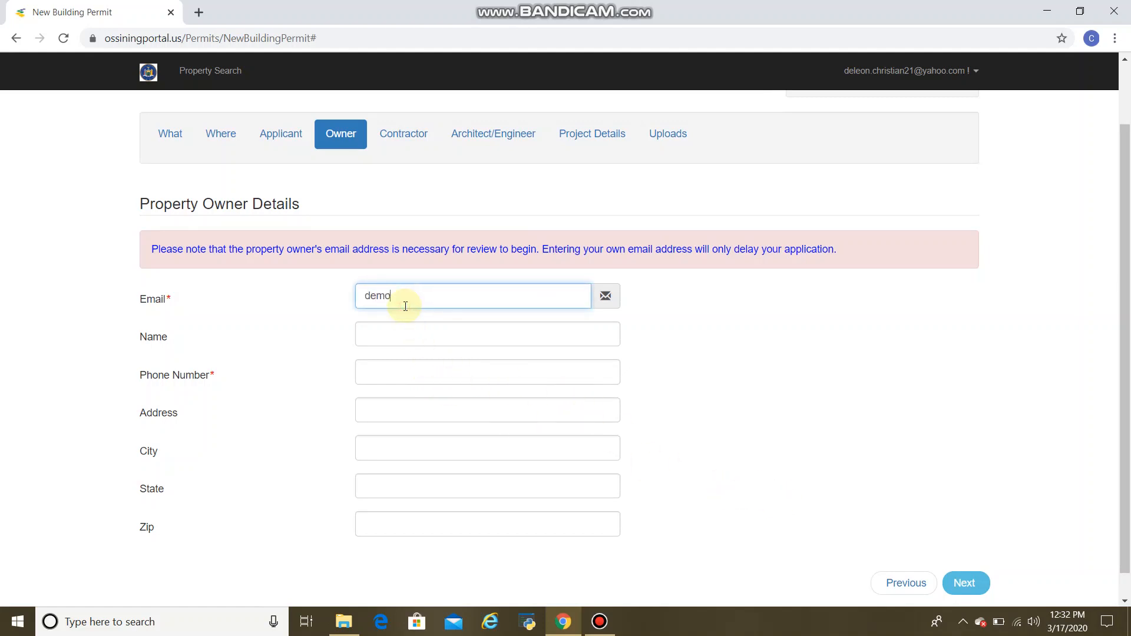
pyautogui.write('@ya')
pyautogui.press('BackSpace')
pyautogui.press('BackSpace')
pyautogui.press('BackSpace')
pyautogui.press('BackSpace')
pyautogui.write('oo.colm')
pyautogui.write('m')
pyautogui.press('Tab')
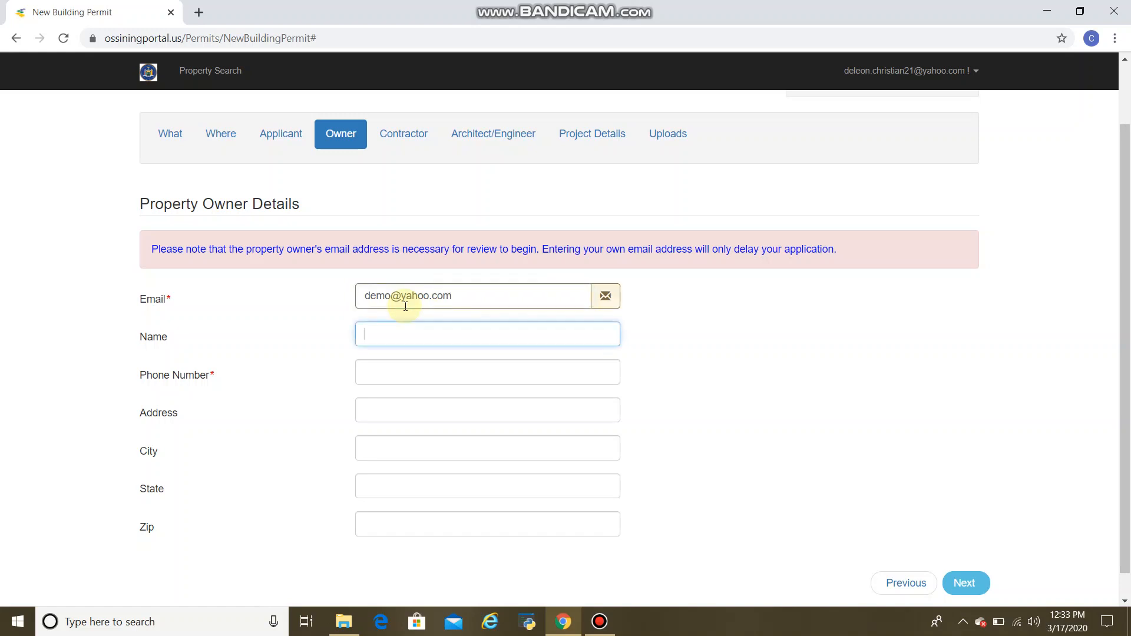
# Fill in the owner's full name and phone number.
pyautogui.write('John Doe')
pyautogui.press('Tab')
pyautogui.write('1234')
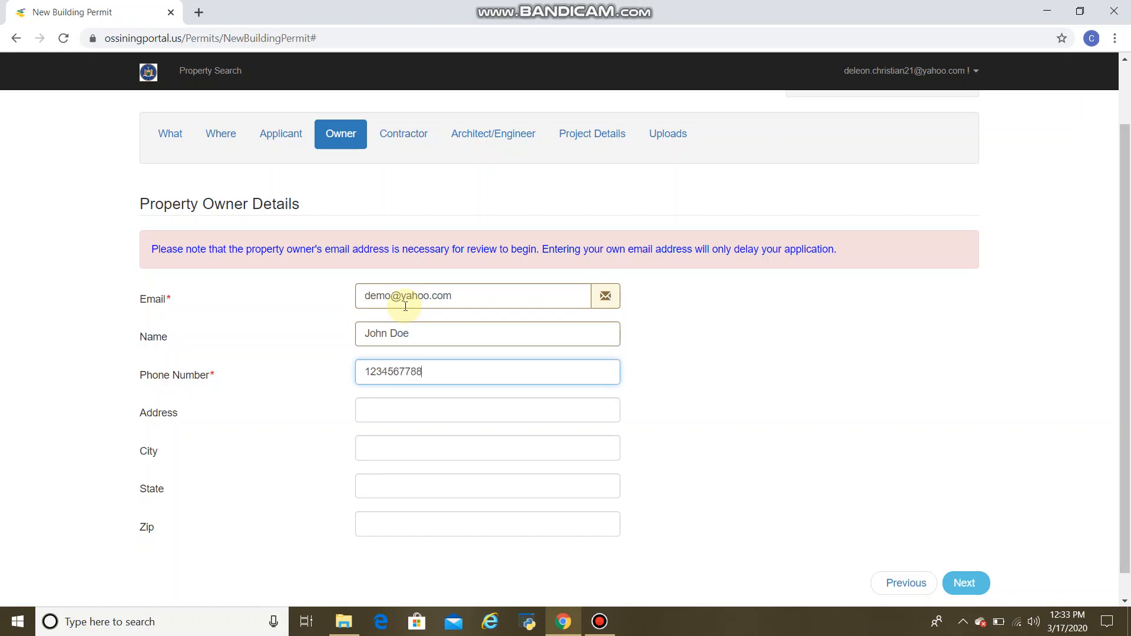
# Enter the owner's street address.
pyautogui.press('Tab')
pyautogui.write('12')
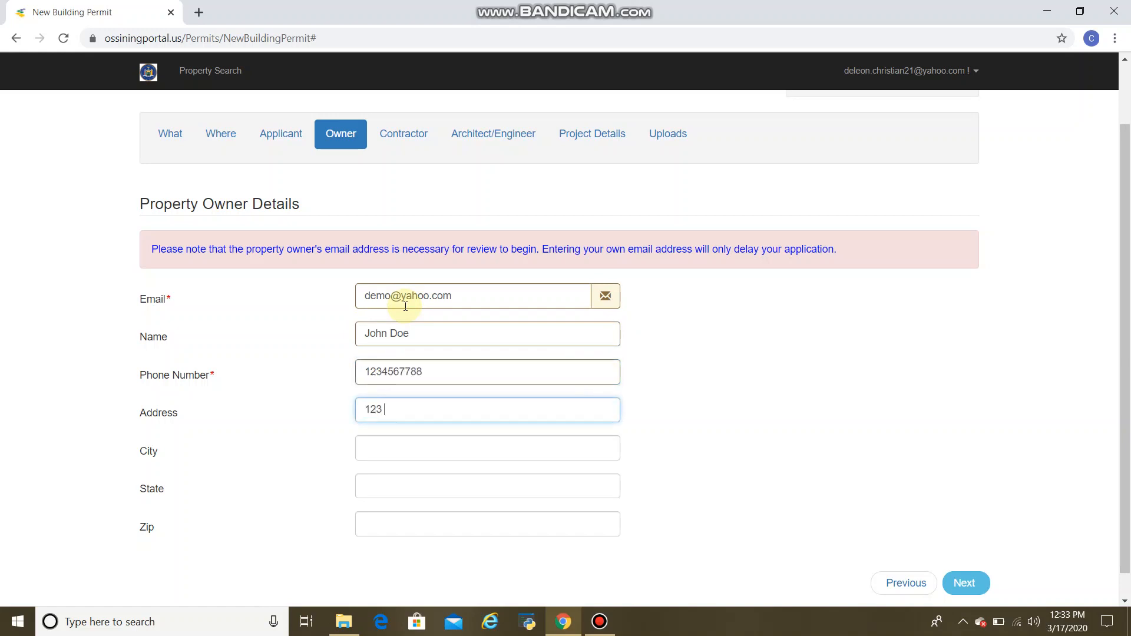
pyautogui.write('3 Sesame St')
pyautogui.press('Tab')
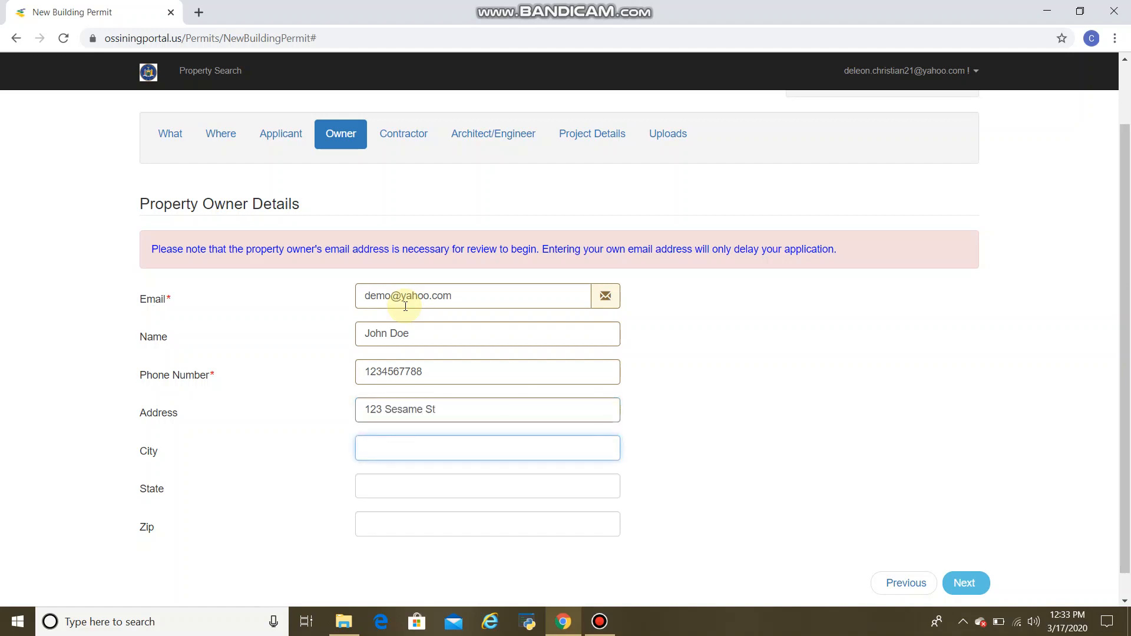
# Fill in the owner's city, state and zip code, then continue to the contractor section.
pyautogui.write('Ossining')
pyautogui.press('Tab')
pyautogui.write('NU')
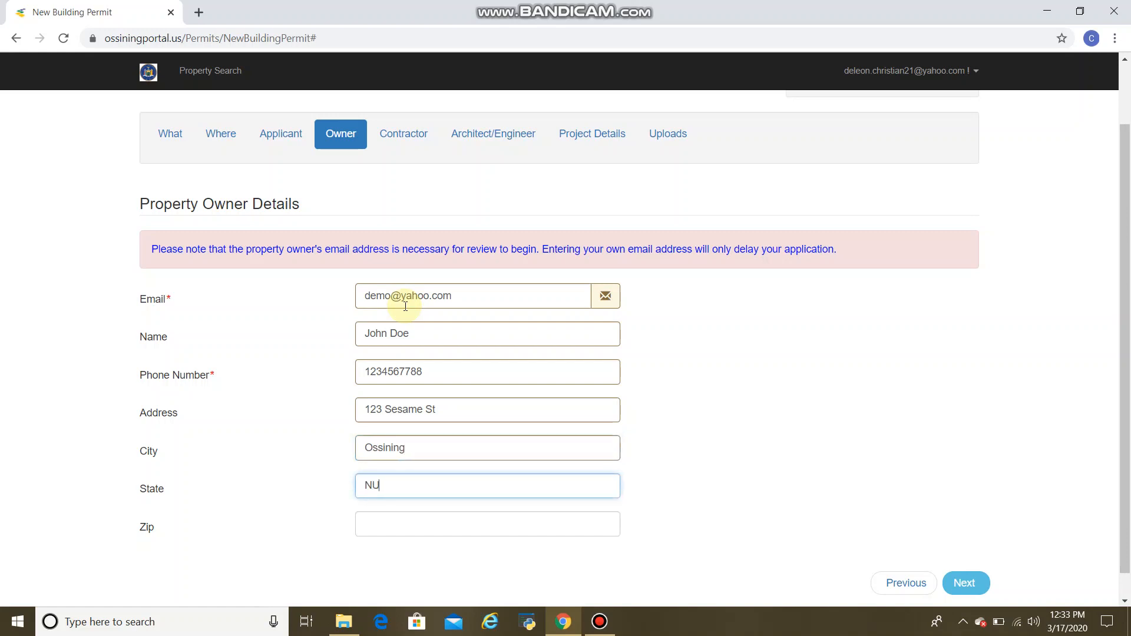
pyautogui.press('Tab')
pyautogui.write('0000')
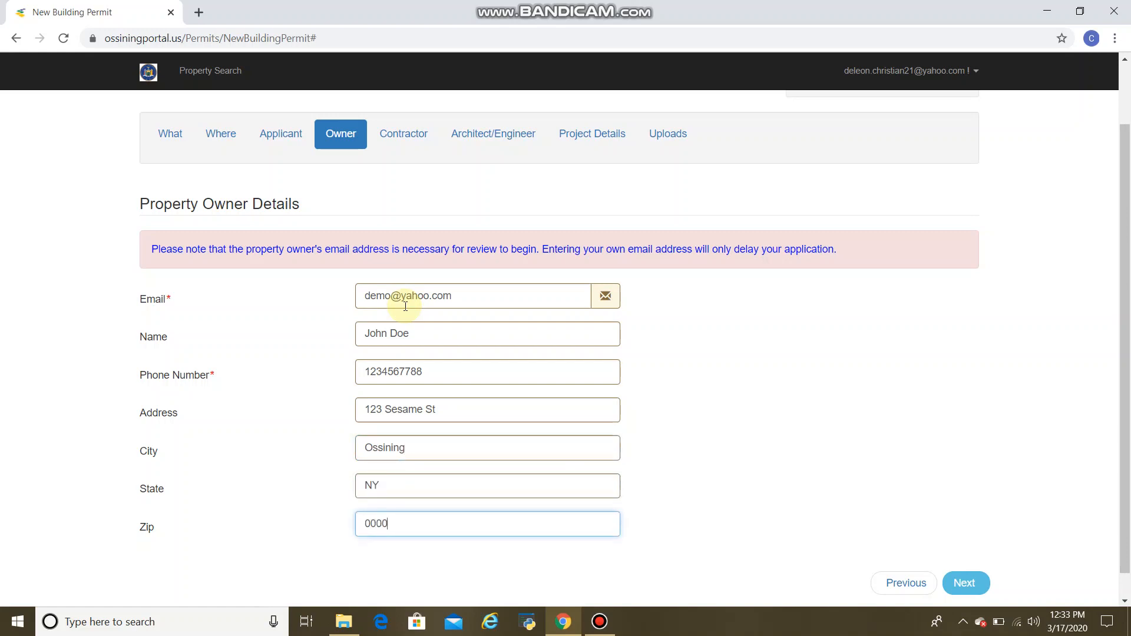
pyautogui.click(973, 584)
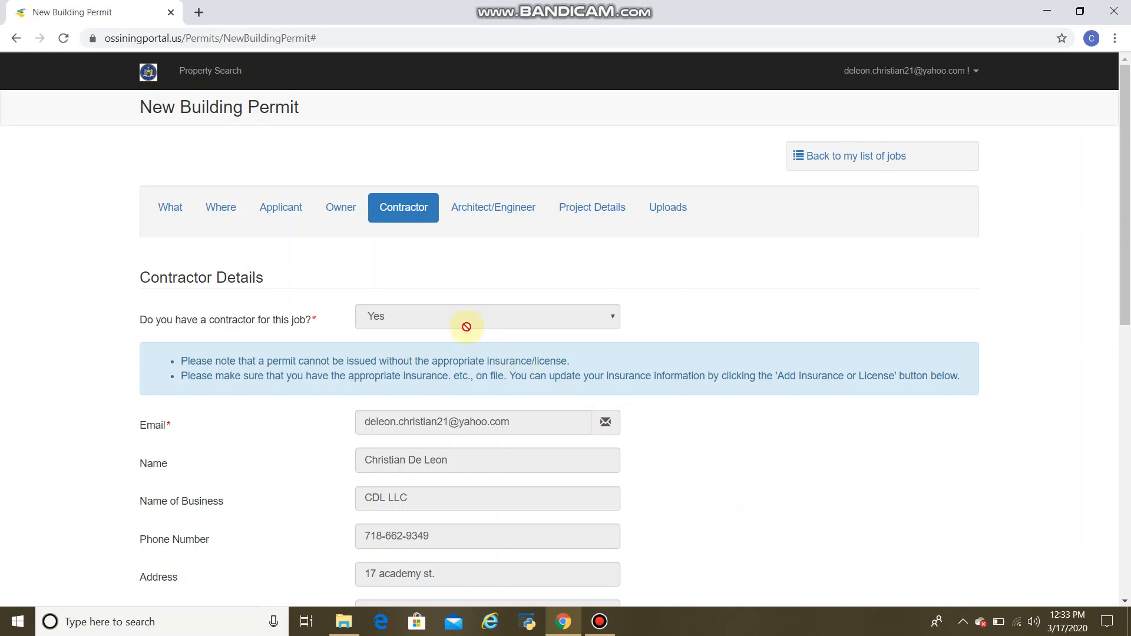
# Open the Add Insurance/License dialog to review the licence type options, then close it without saving.
pyautogui.scroll(-1, 470, 431)
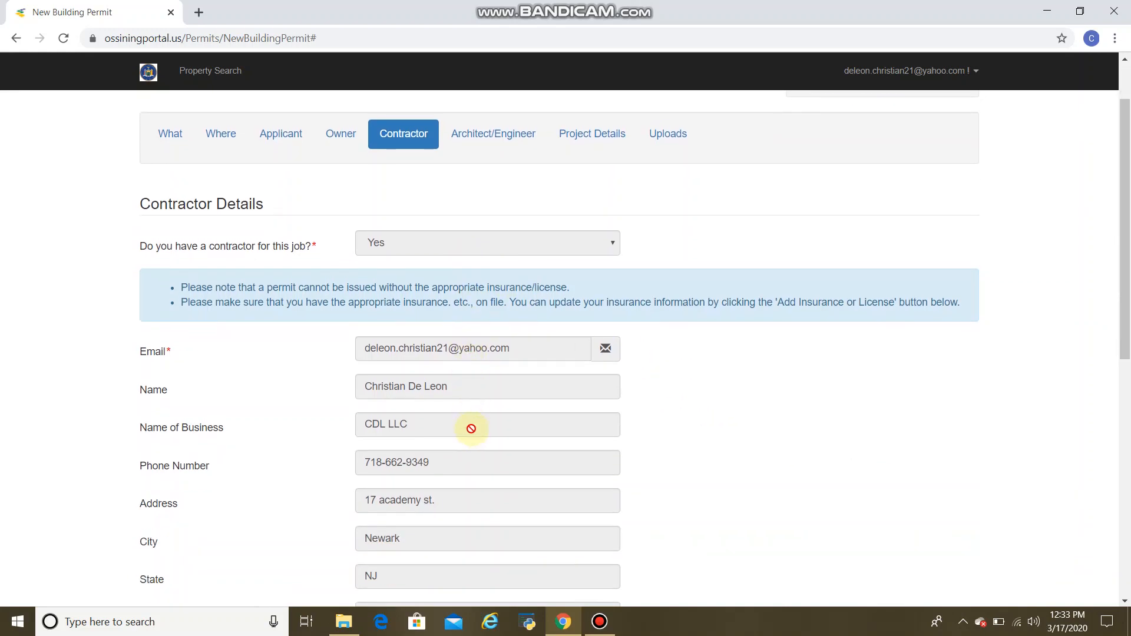
pyautogui.scroll(-4, 453, 449)
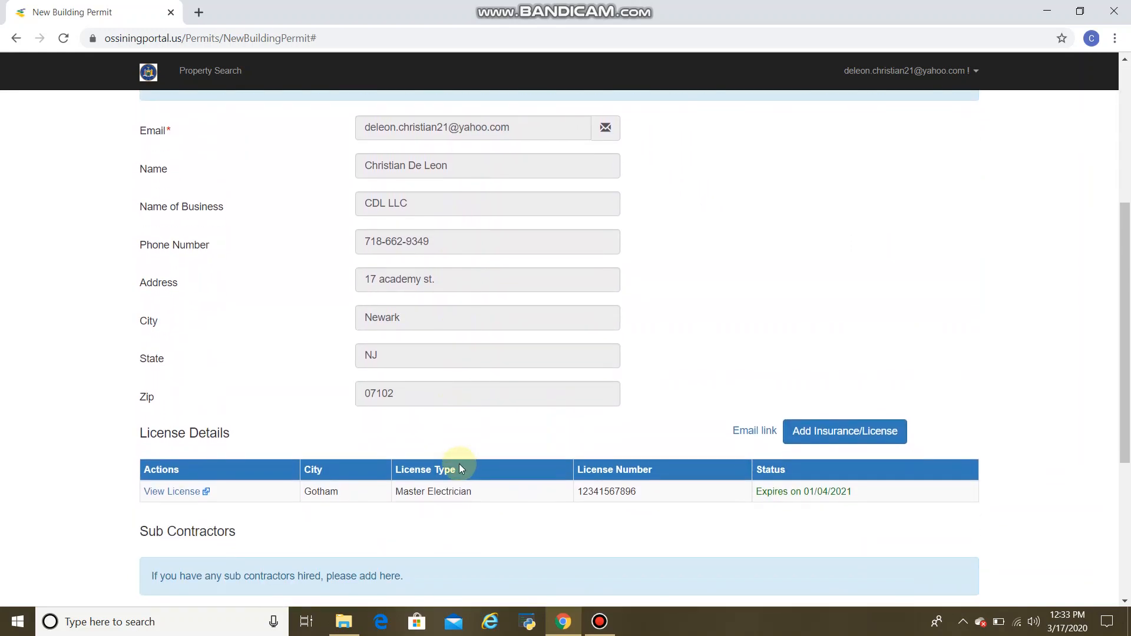
pyautogui.click(806, 432)
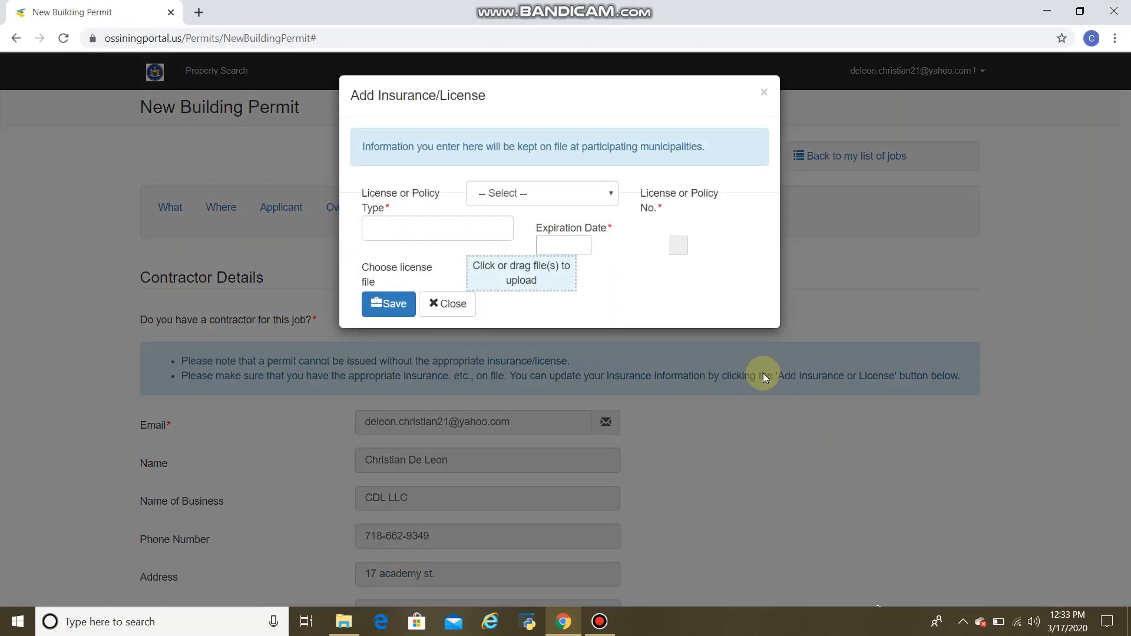
pyautogui.click(602, 200)
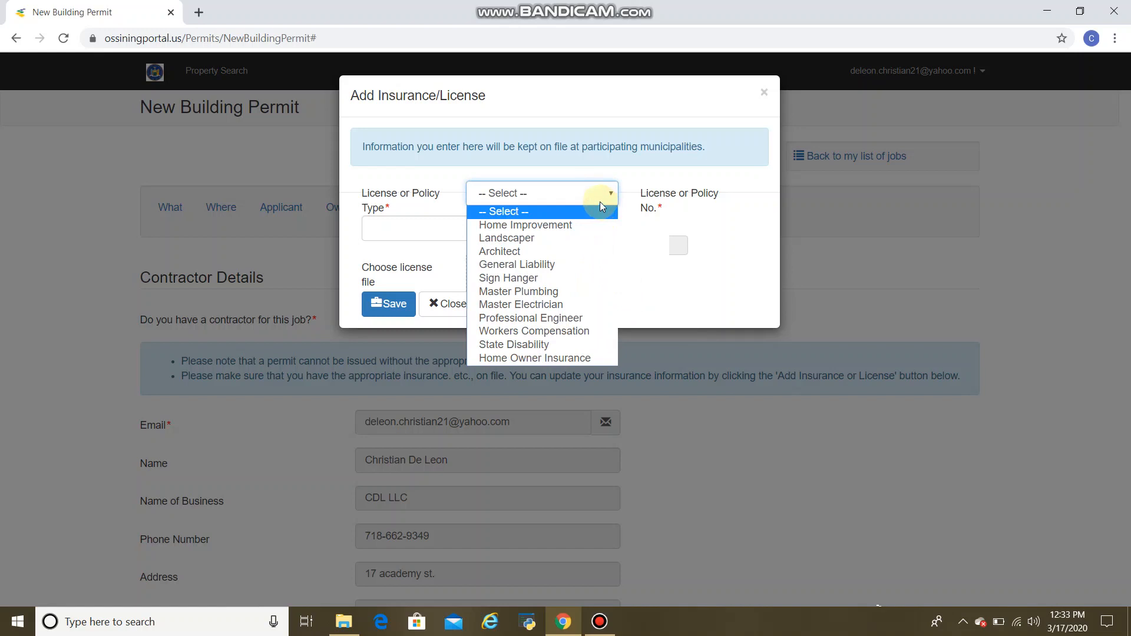
pyautogui.click(598, 192)
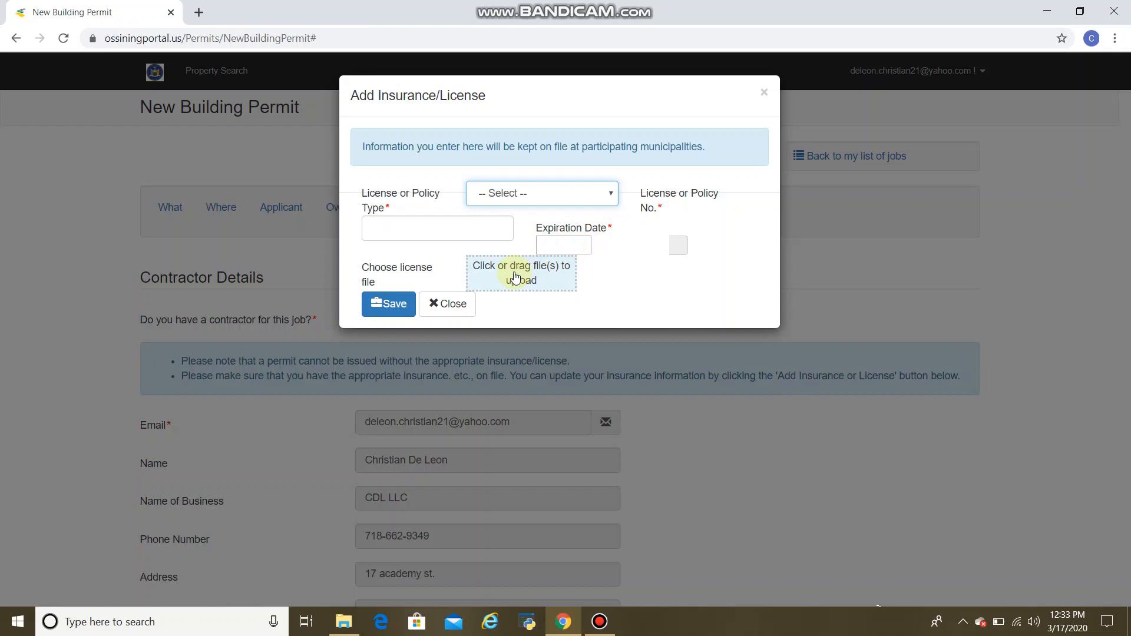
pyautogui.click(446, 306)
# Review the sub-contractor trade options, then continue to the Architect/Engineer section.
pyautogui.scroll(-3, 604, 377)
pyautogui.scroll(-7, 602, 375)
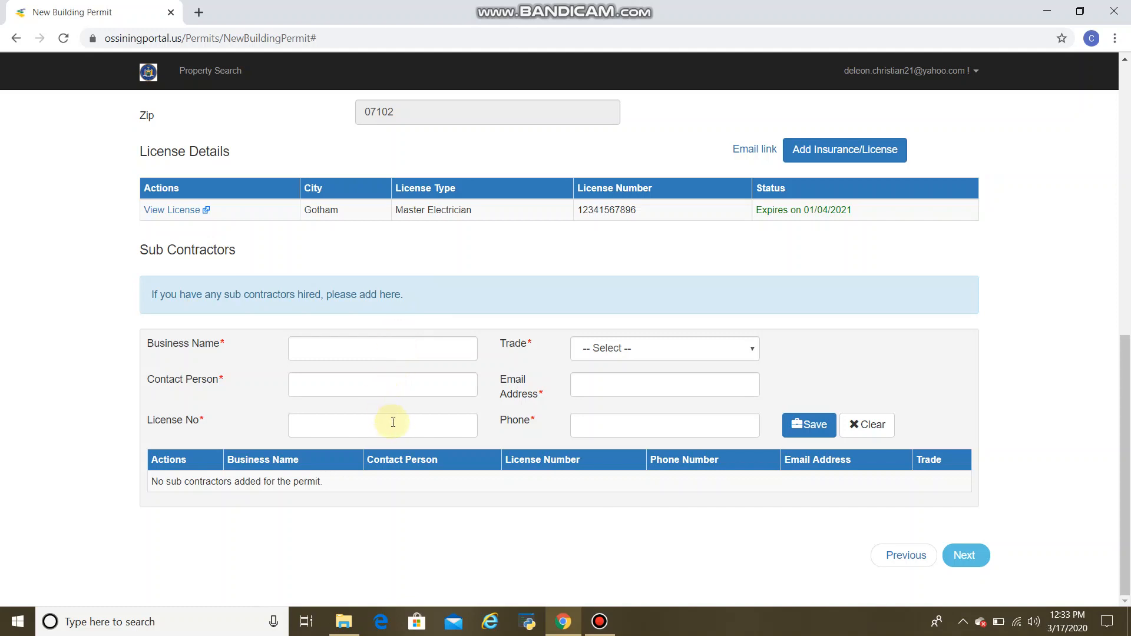
pyautogui.click(731, 350)
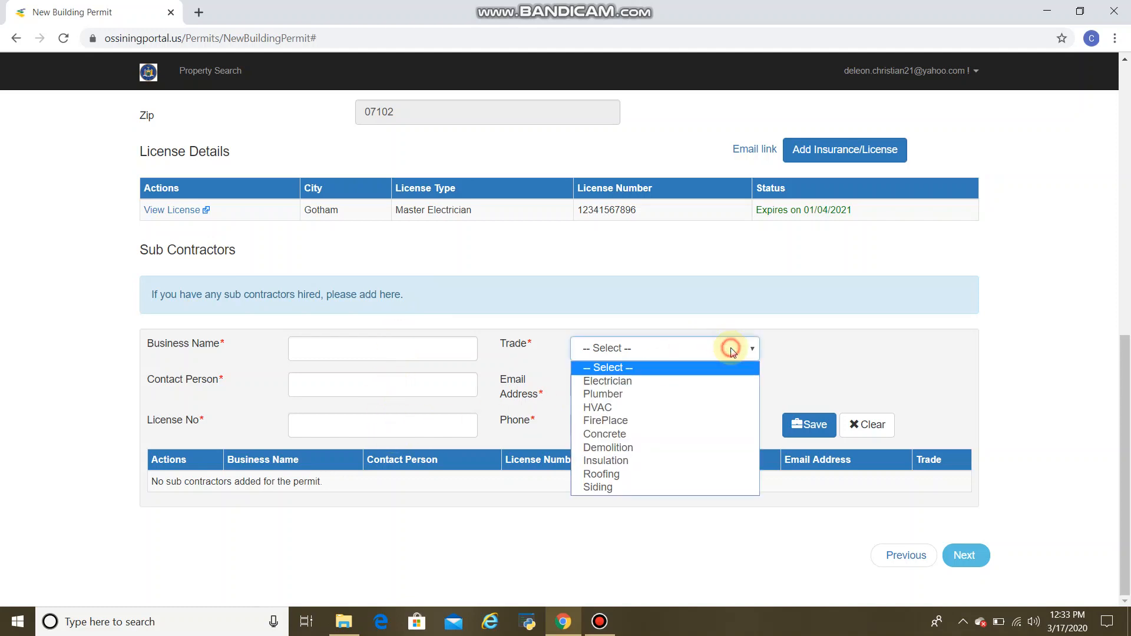
pyautogui.click(731, 350)
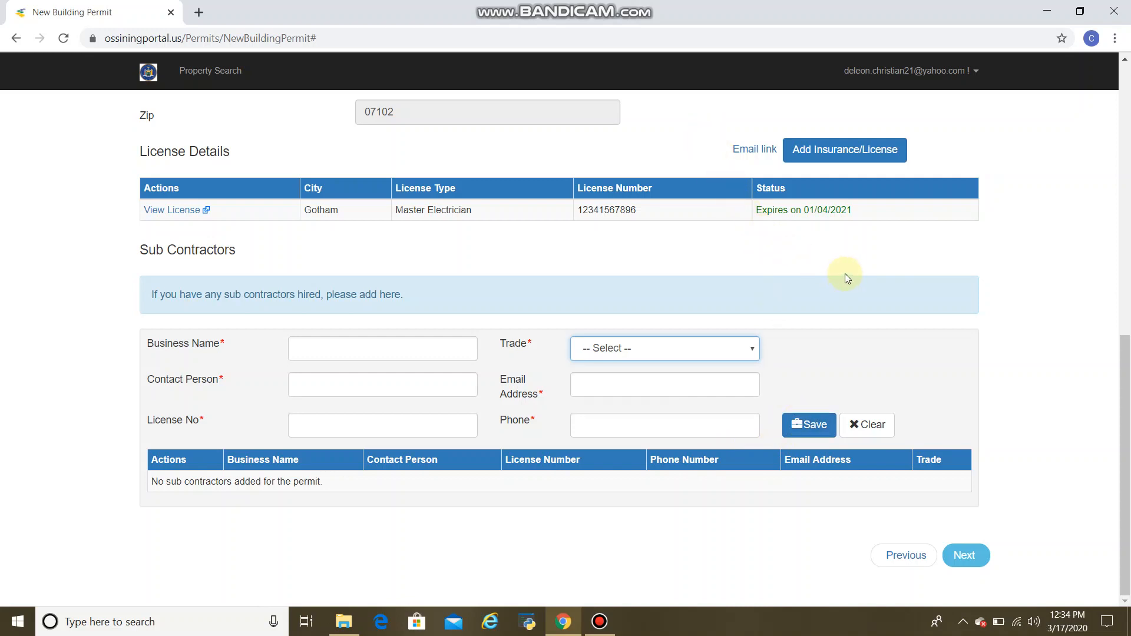
pyautogui.click(977, 555)
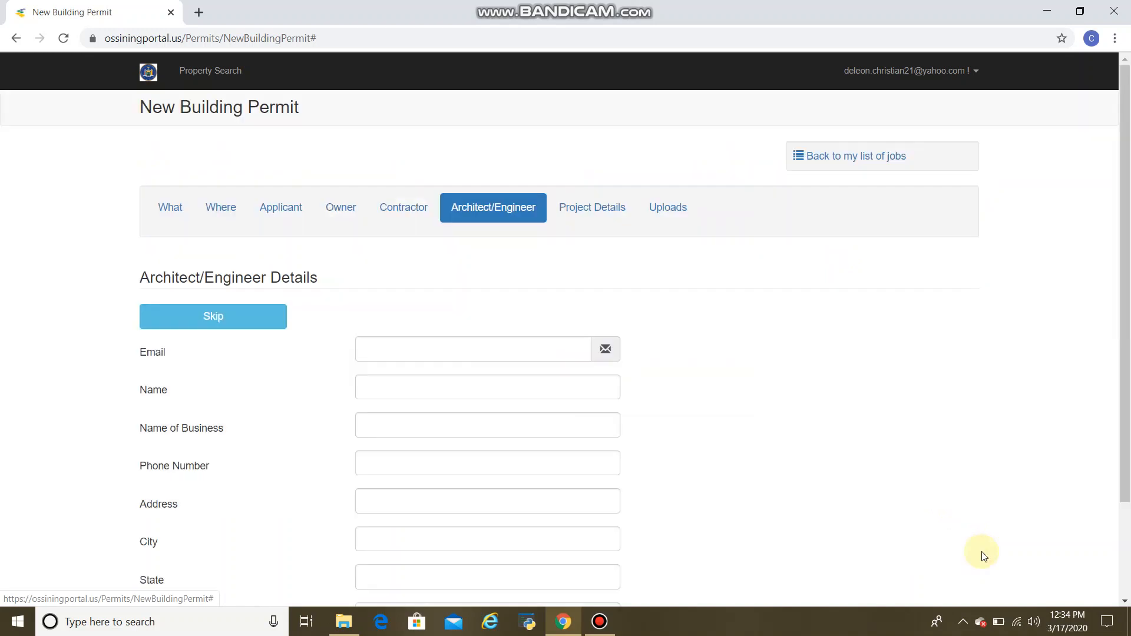
# Skip the Architect/Engineer details.
pyautogui.scroll(-1, 653, 411)
pyautogui.scroll(-1, 653, 410)
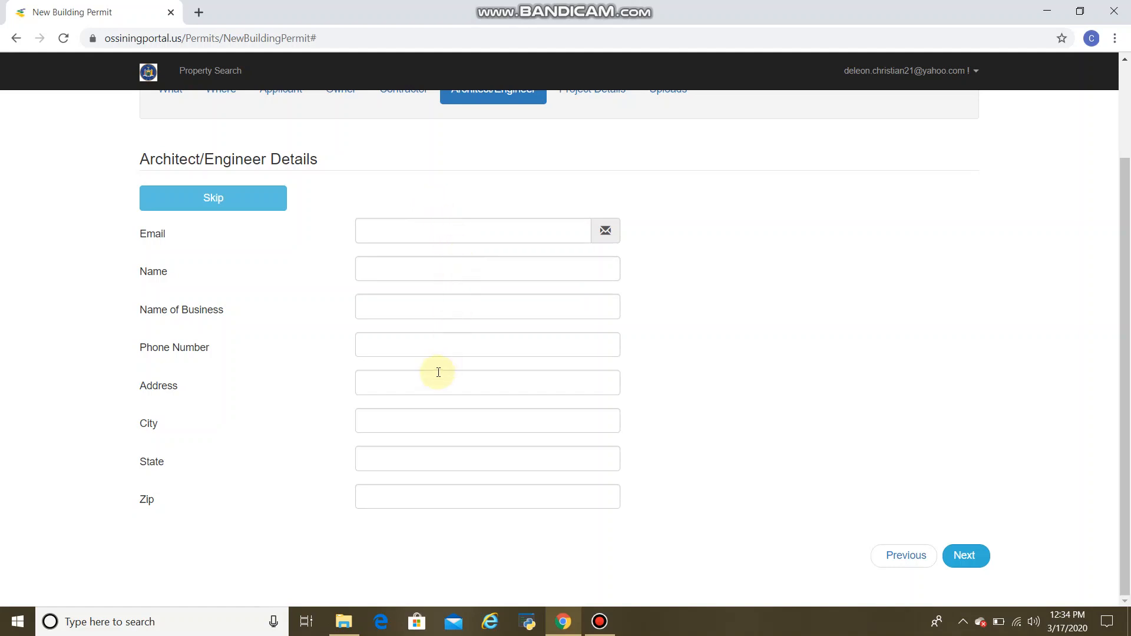
pyautogui.click(275, 200)
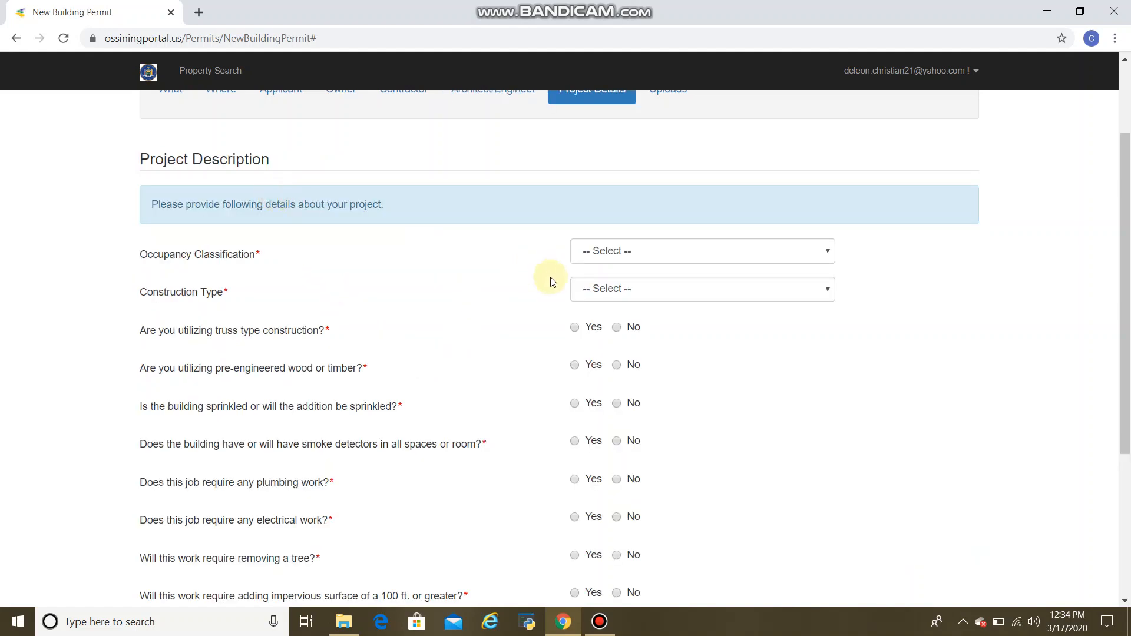
# Set occupancy classification to One/ Two Family and construction type to 1A - Protected non-combustible.
pyautogui.scroll(1, 543, 295)
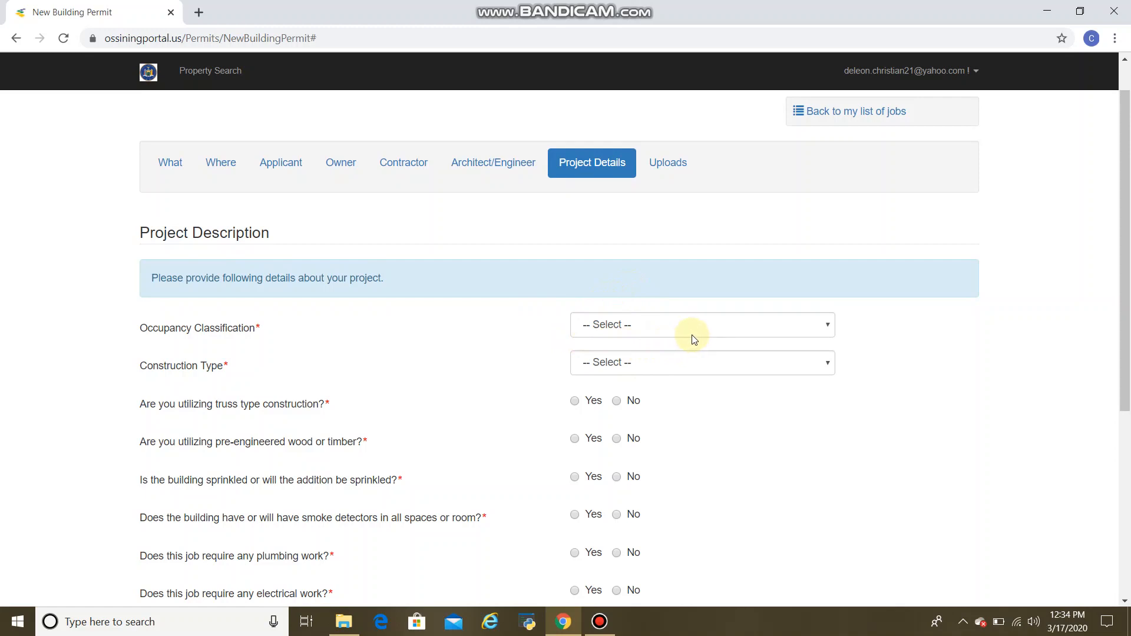
pyautogui.click(725, 337)
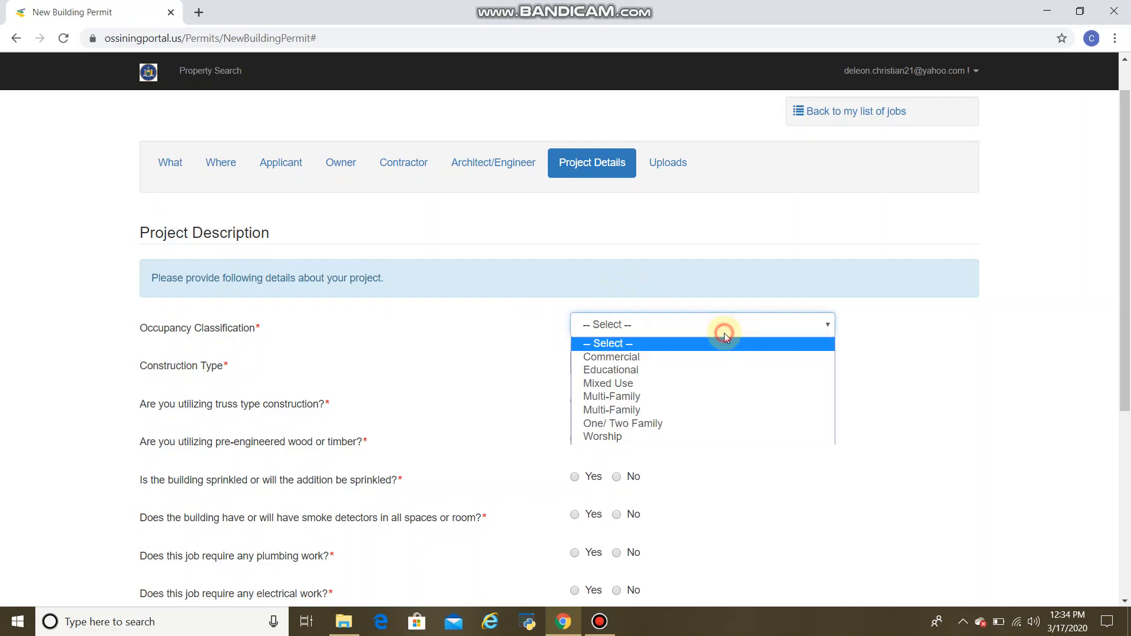
pyautogui.click(678, 423)
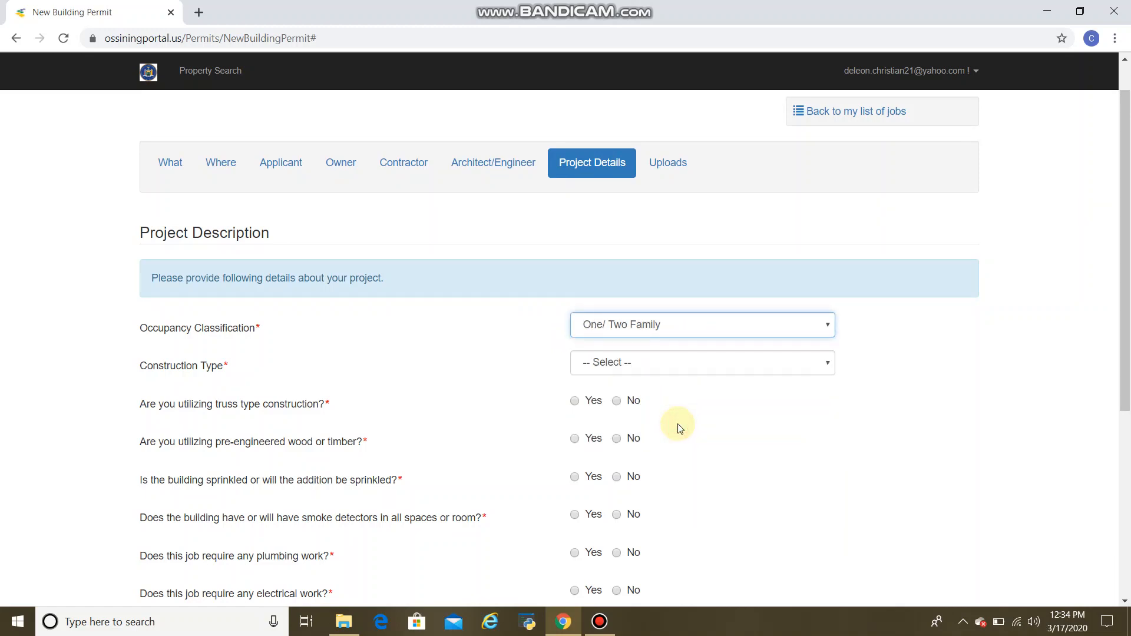
pyautogui.click(667, 362)
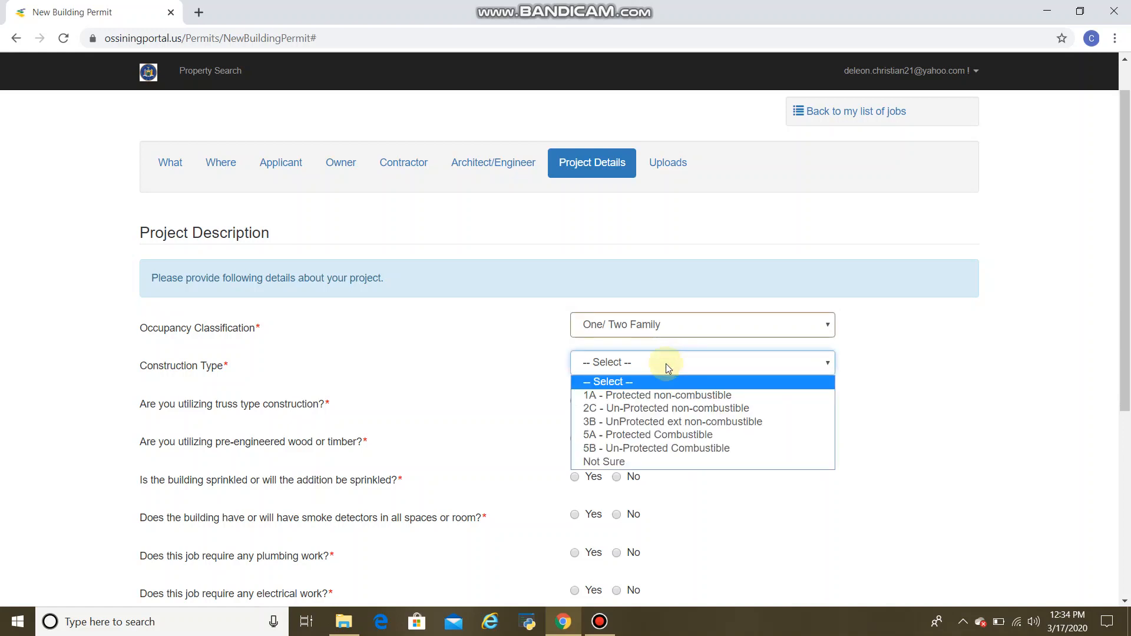
pyautogui.click(672, 401)
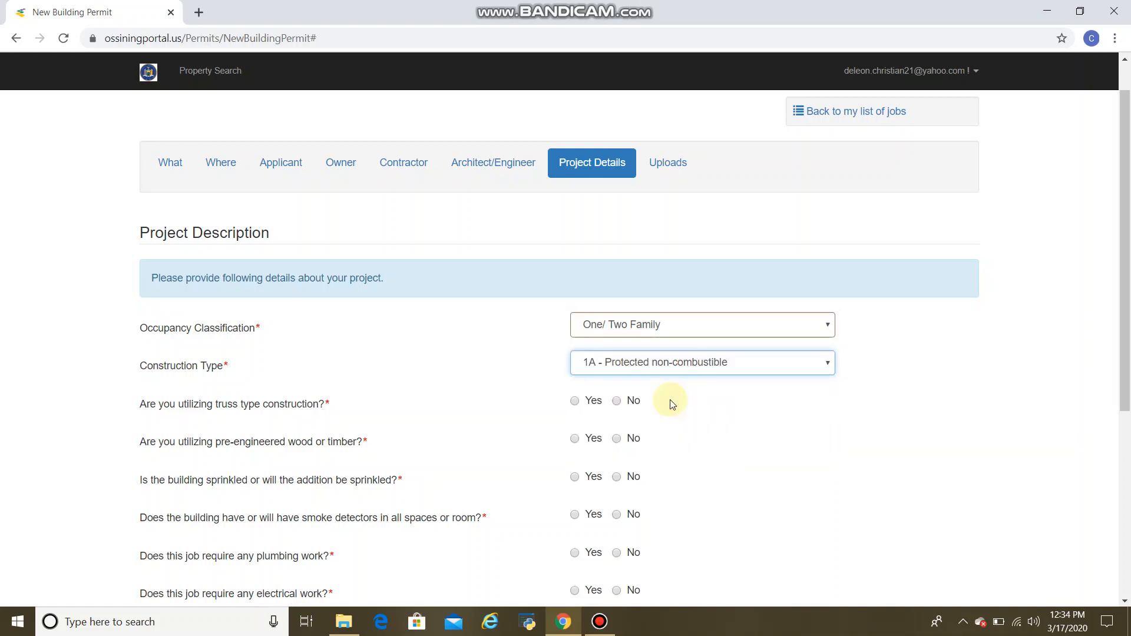
# Answer No to truss construction and pre-engineered wood, and Yes to sprinklers and smoke detectors.
pyautogui.scroll(-1, 672, 403)
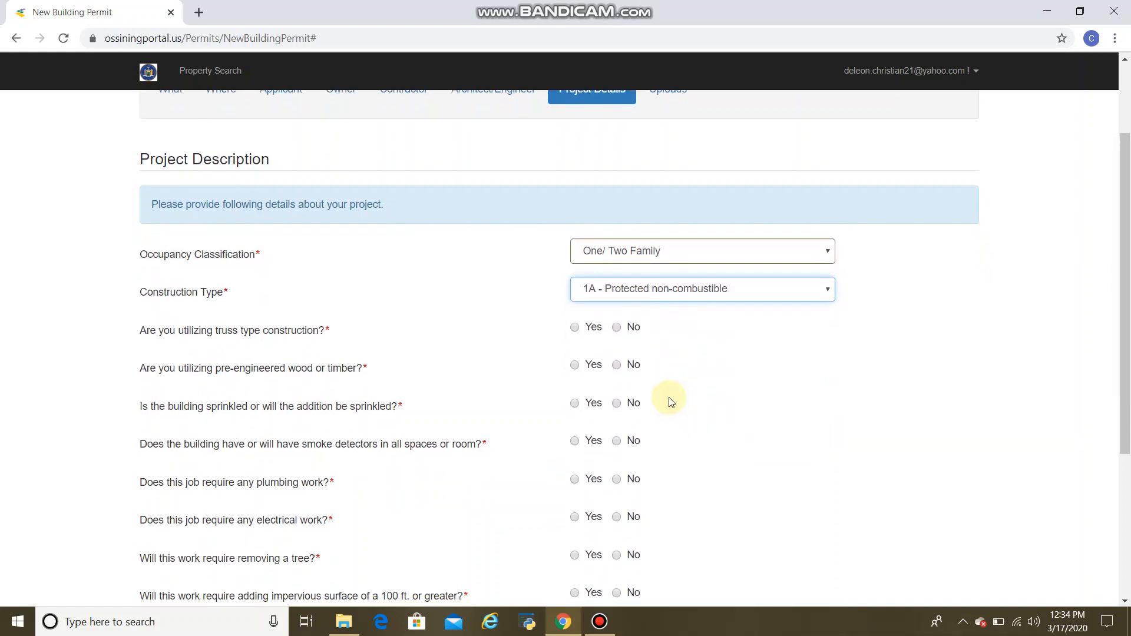
pyautogui.click(617, 329)
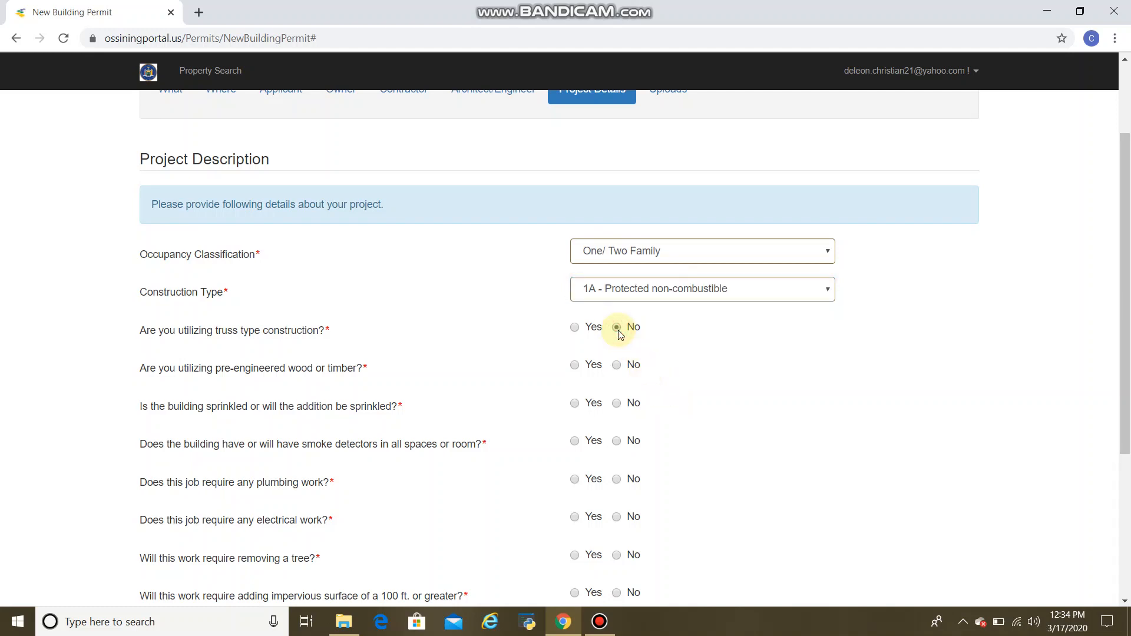
pyautogui.click(617, 366)
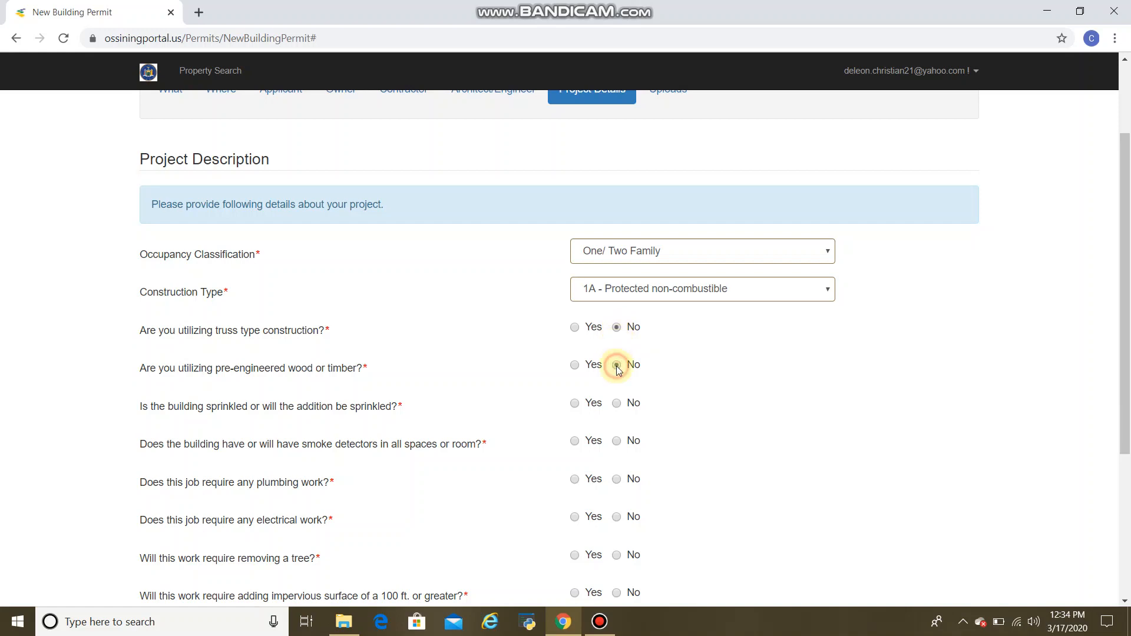
pyautogui.click(582, 407)
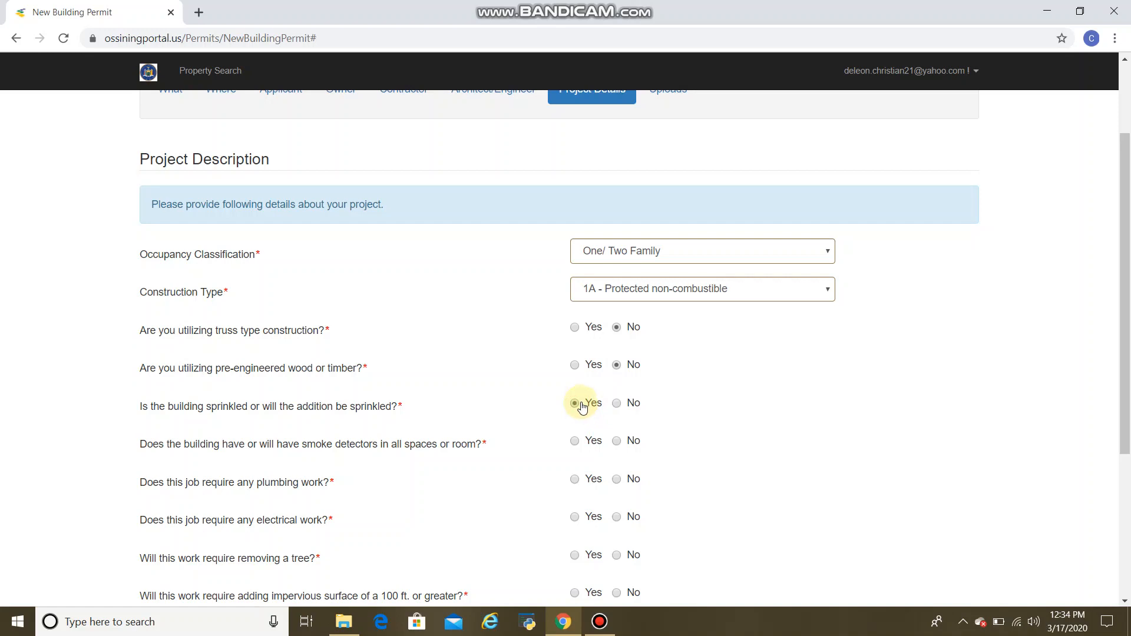
pyautogui.click(582, 450)
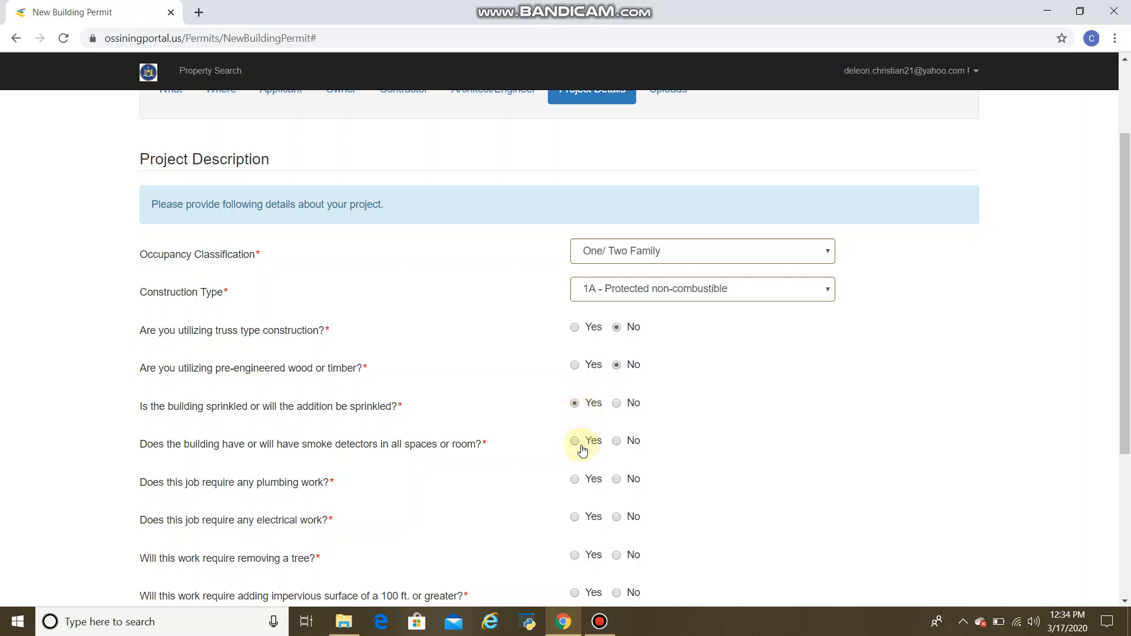
# Answer No to plumbing, tree removal and impervious surface, and Yes to electrical work.
pyautogui.scroll(-1, 582, 450)
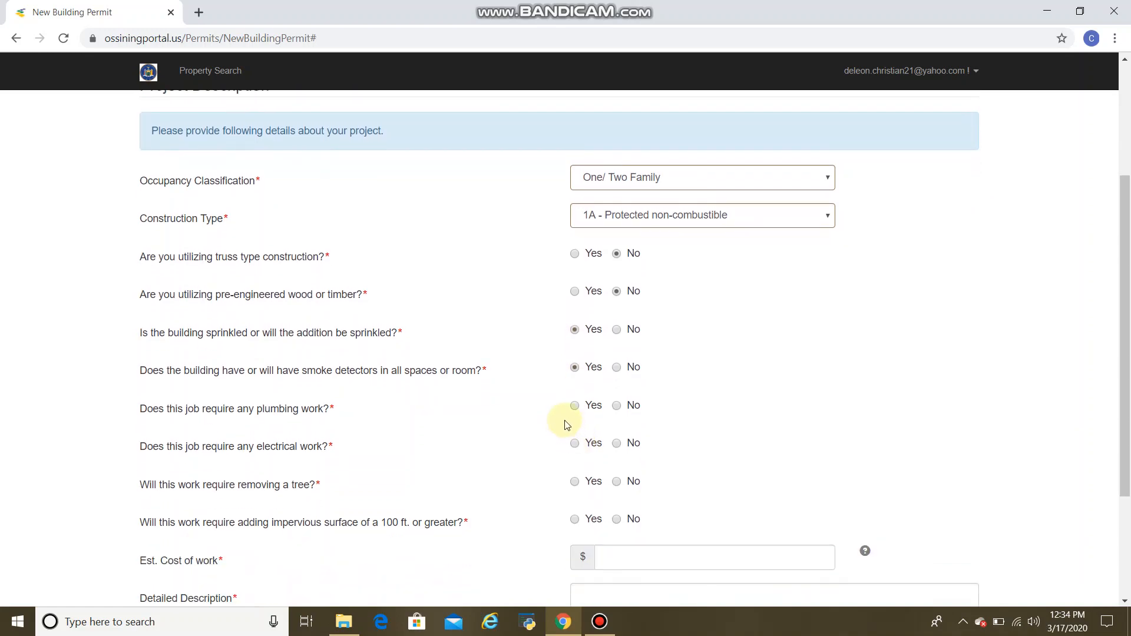
pyautogui.click(620, 410)
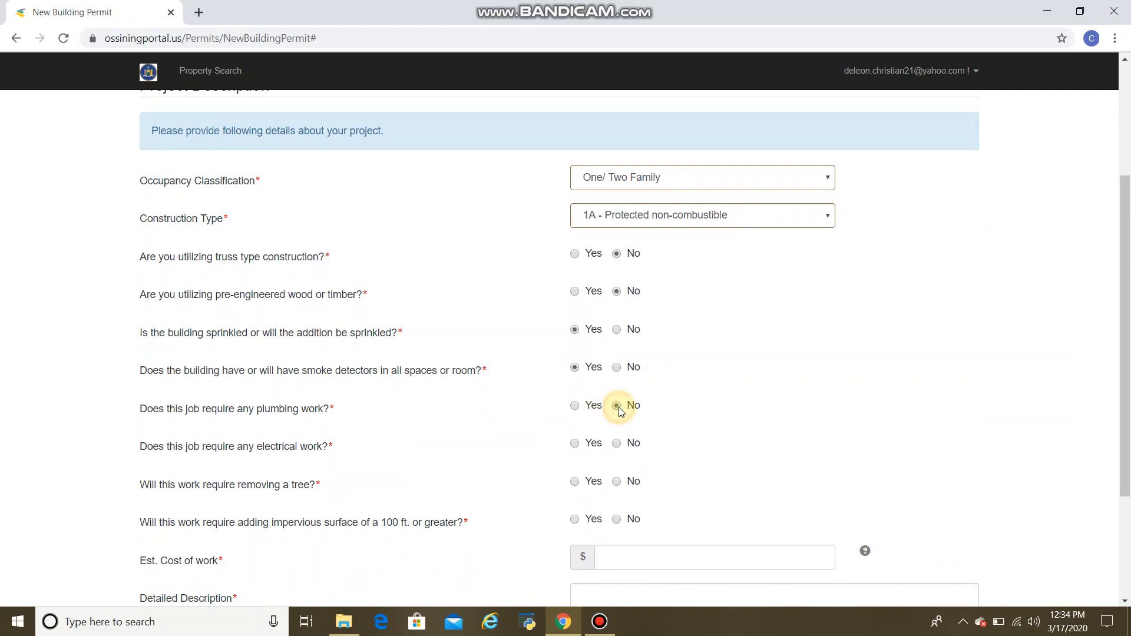
pyautogui.click(576, 447)
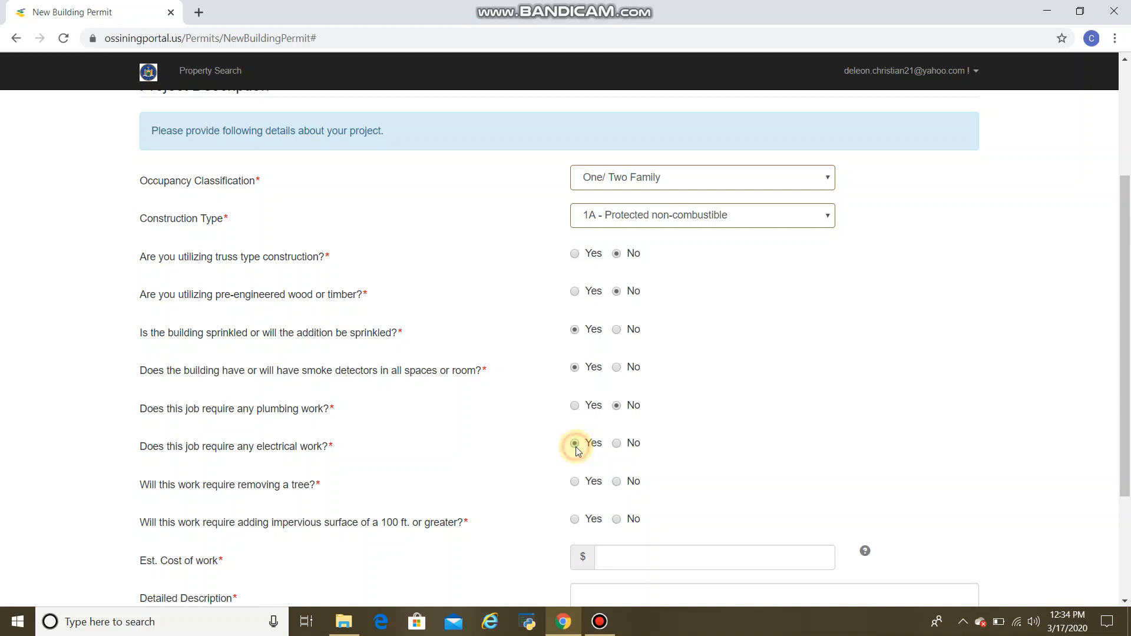
pyautogui.click(618, 486)
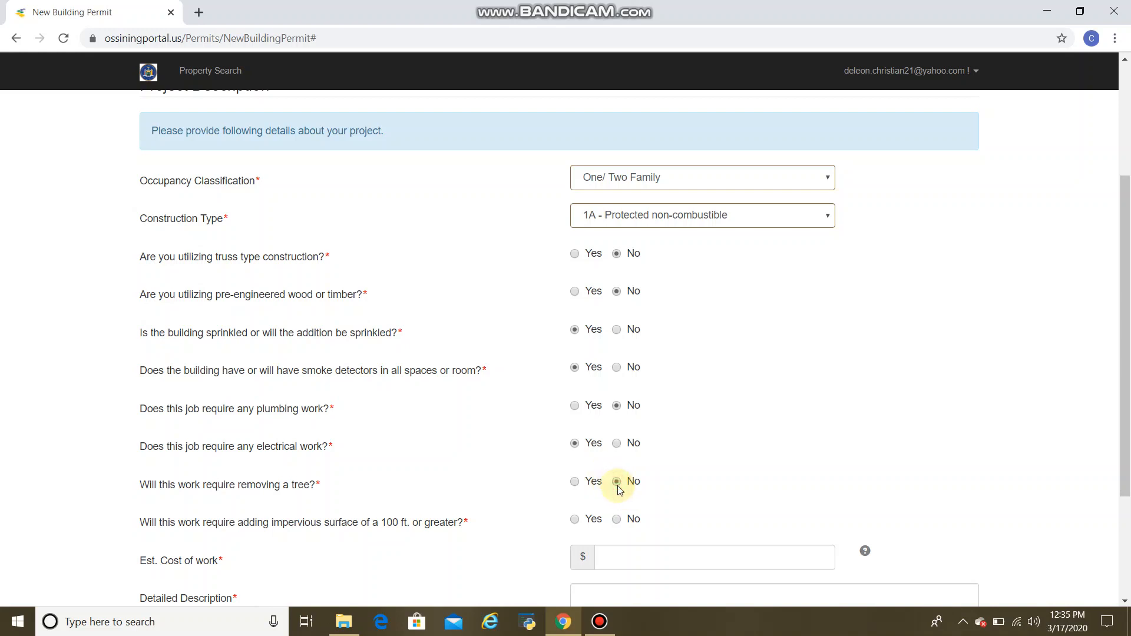
pyautogui.scroll(-1, 618, 488)
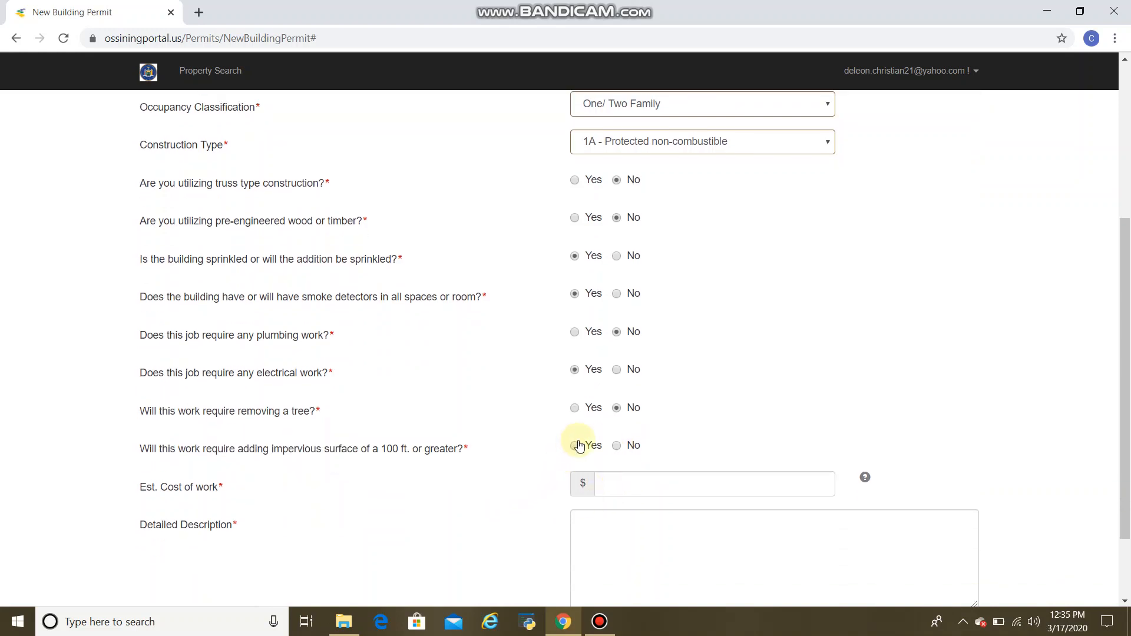
pyautogui.click(618, 447)
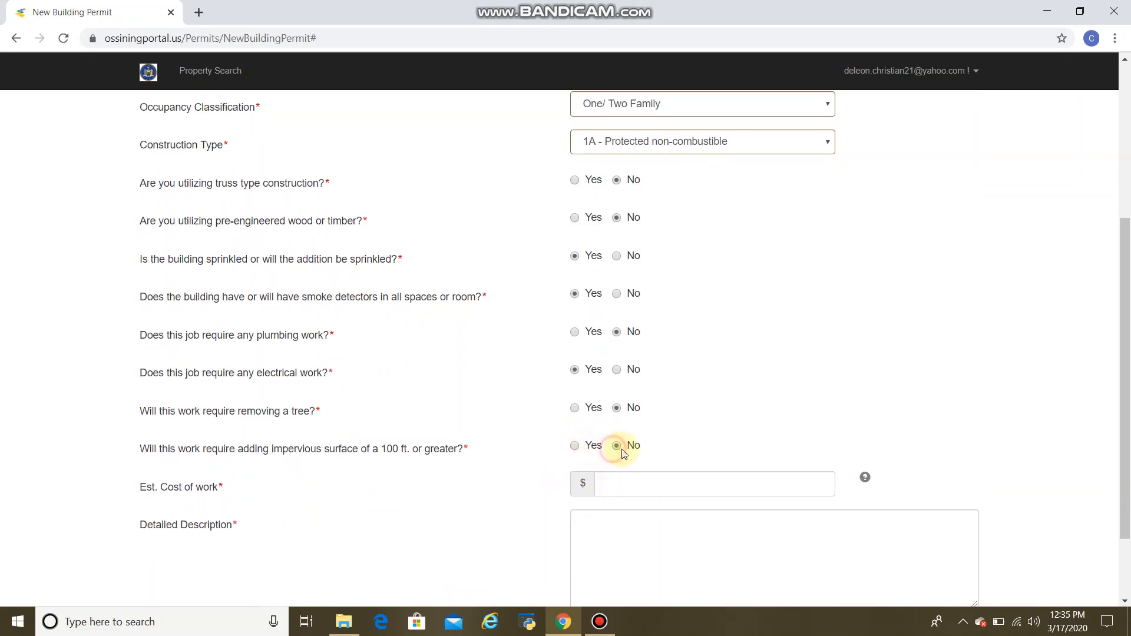
pyautogui.scroll(-2, 618, 446)
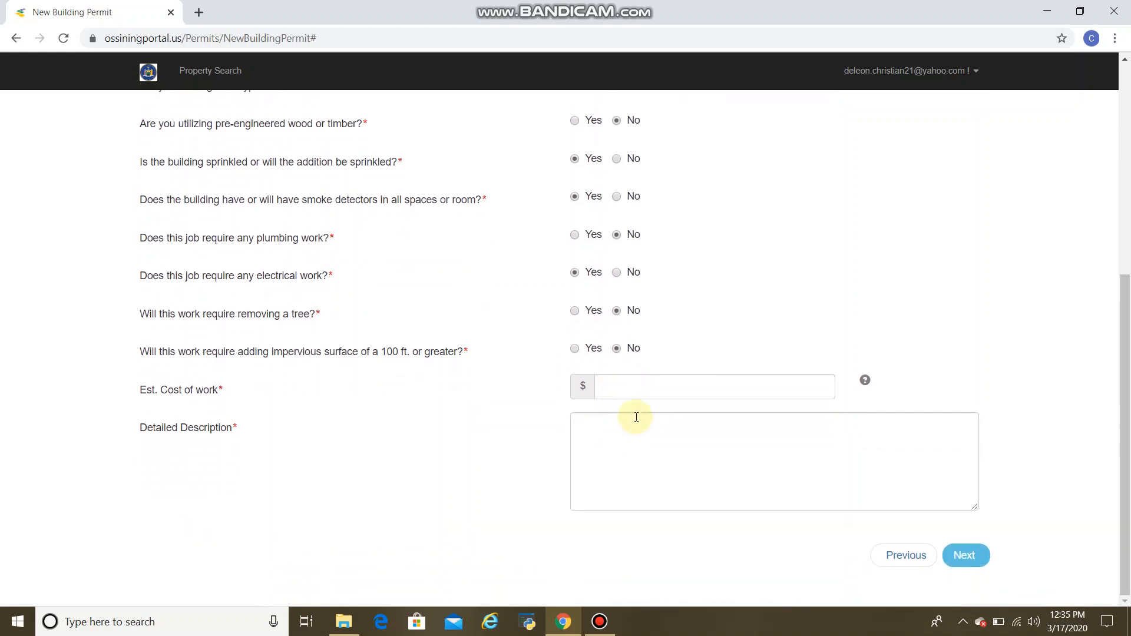
# Enter an estimated cost of work of 15000 and the detailed description "Installing the generator.".
pyautogui.click(644, 388)
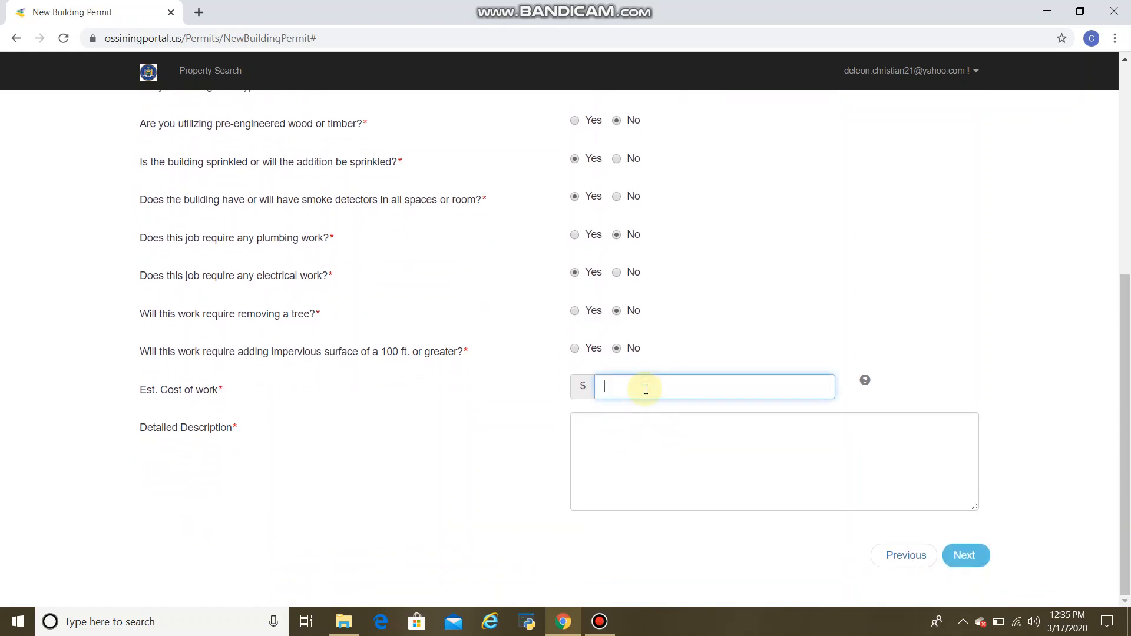
pyautogui.write('15000')
pyautogui.click(662, 426)
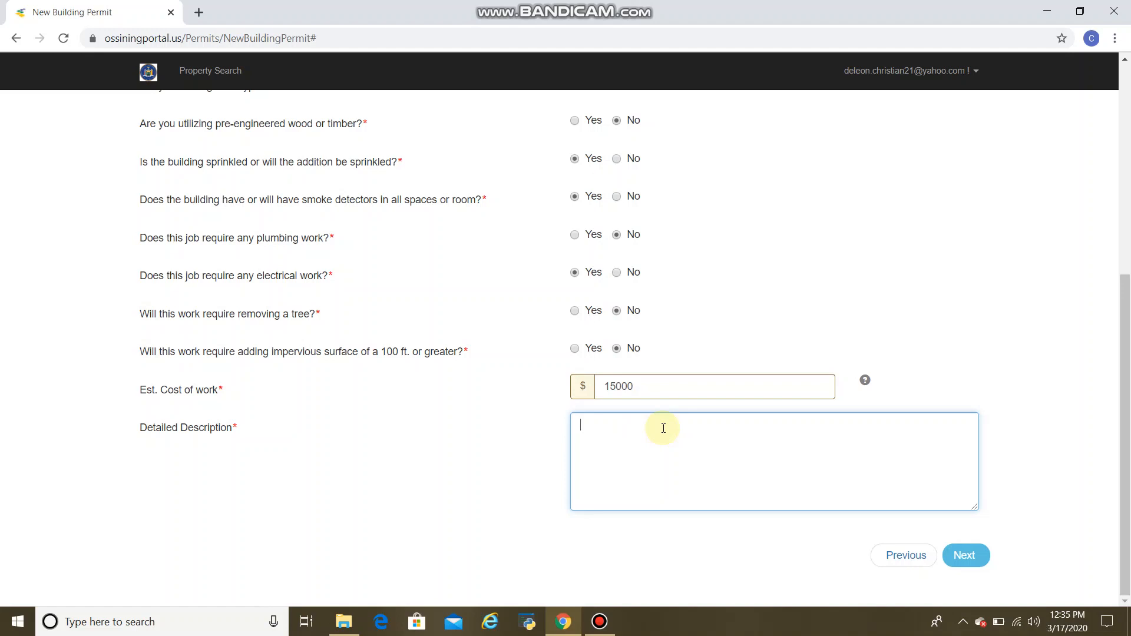
pyautogui.write('Installing the generalor.')
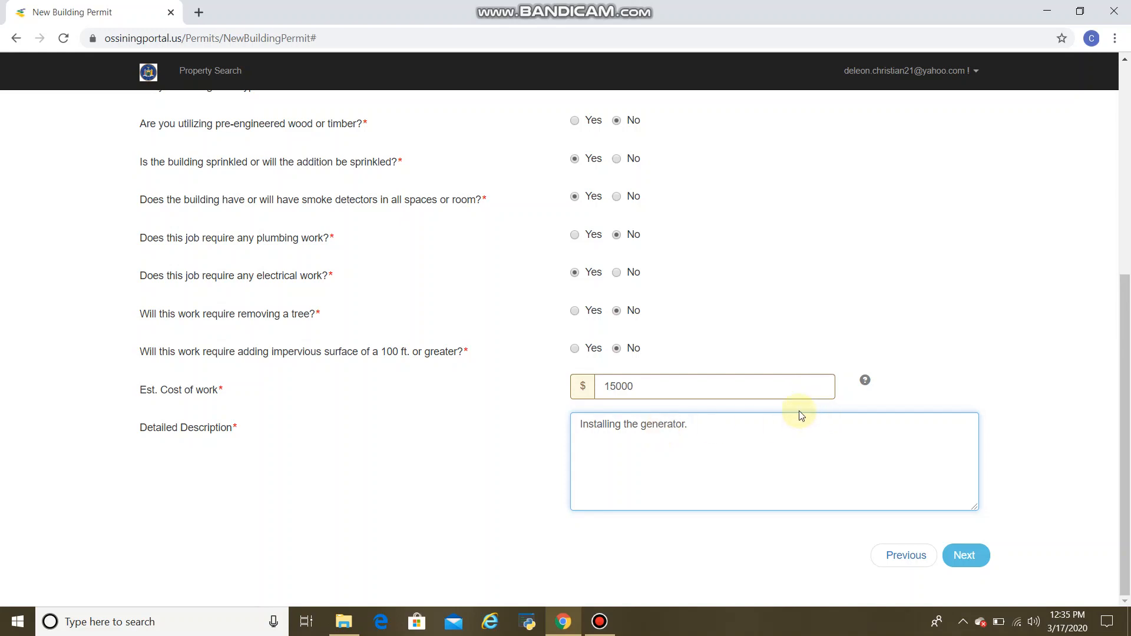
# Continue to the uploads section and submit the application without attaching files.
pyautogui.click(974, 568)
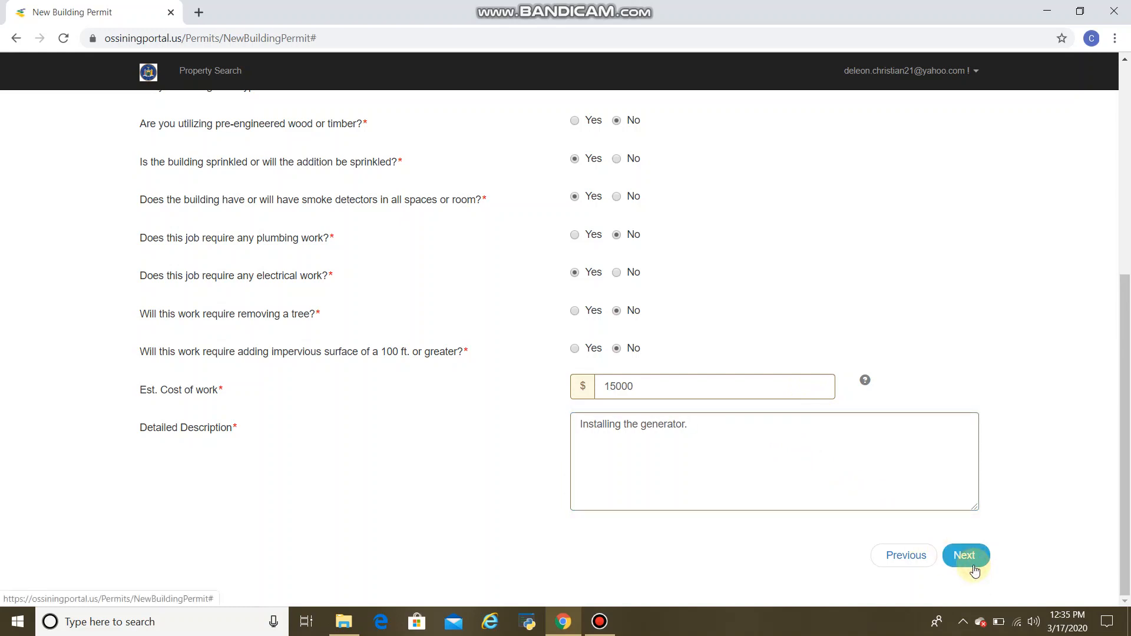
pyautogui.click(976, 557)
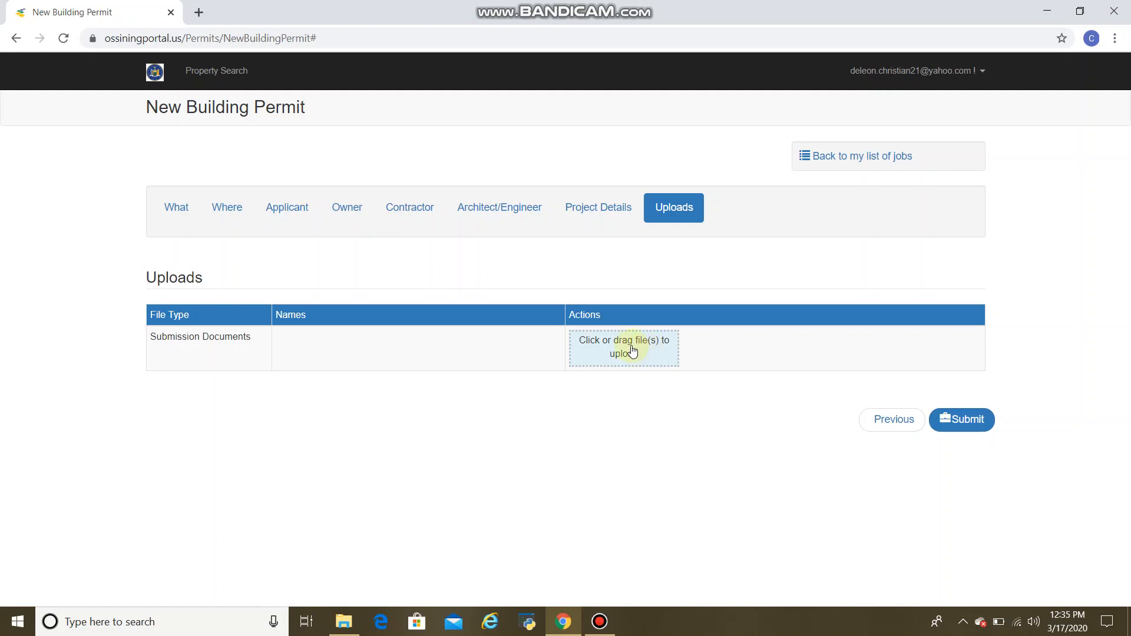
pyautogui.click(967, 423)
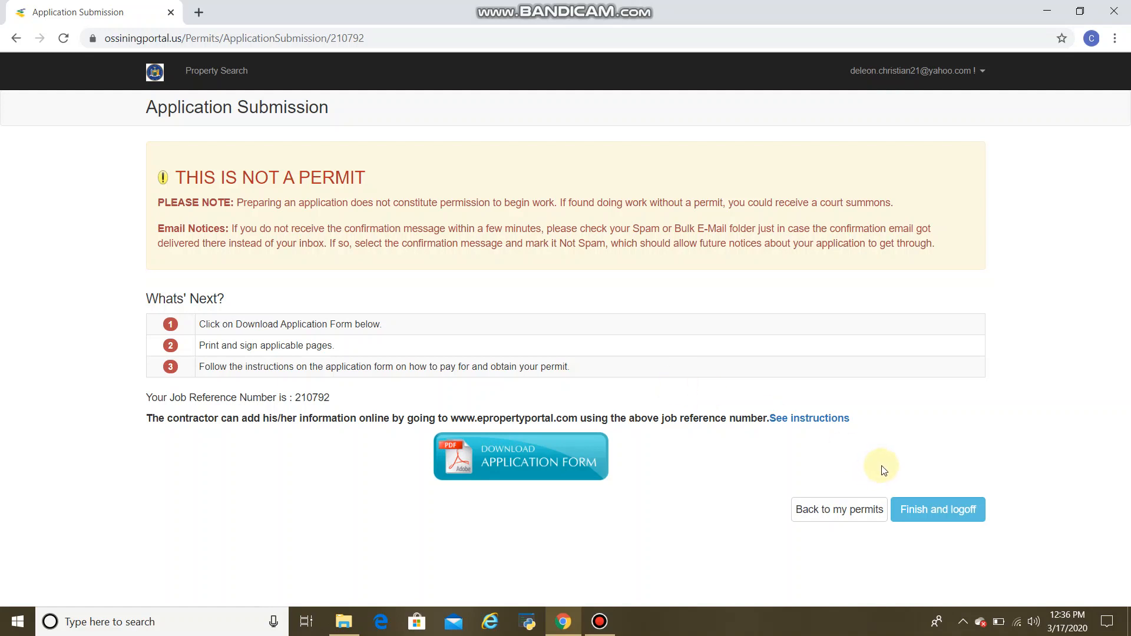
# Finish and log off, then log back in with the saved account e-mail address and the account password.
pyautogui.click(926, 517)
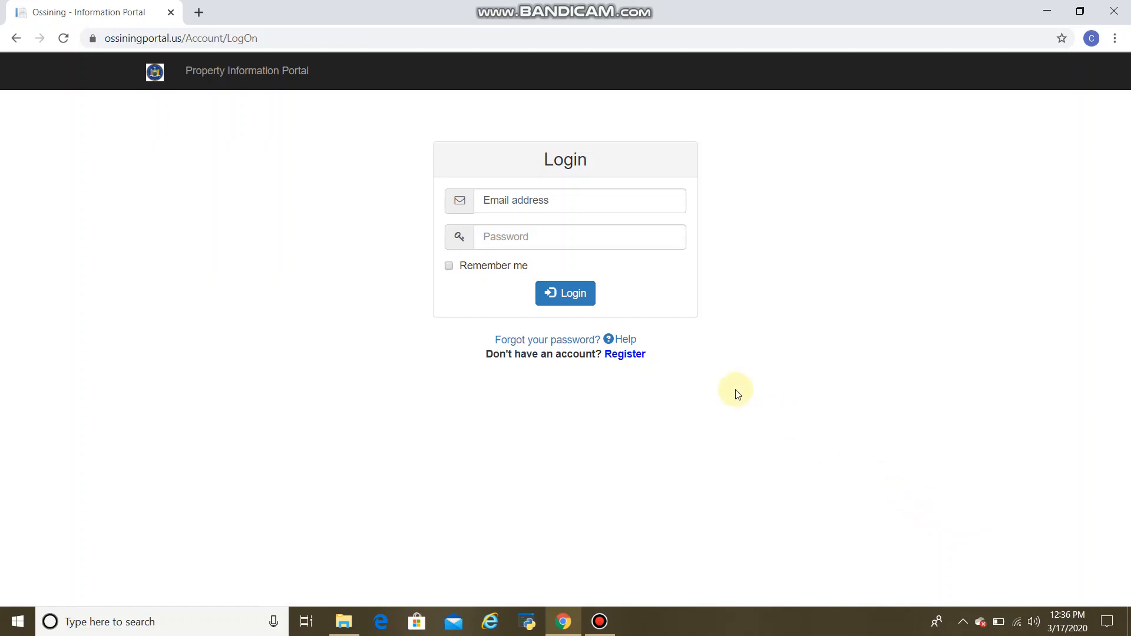
pyautogui.click(596, 199)
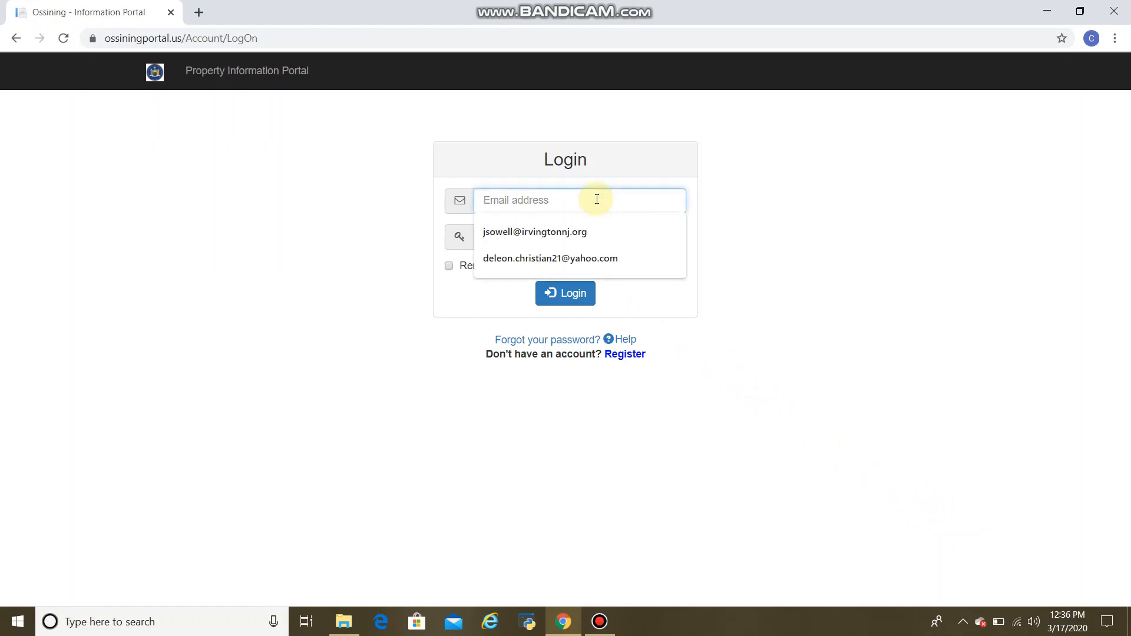
pyautogui.click(577, 258)
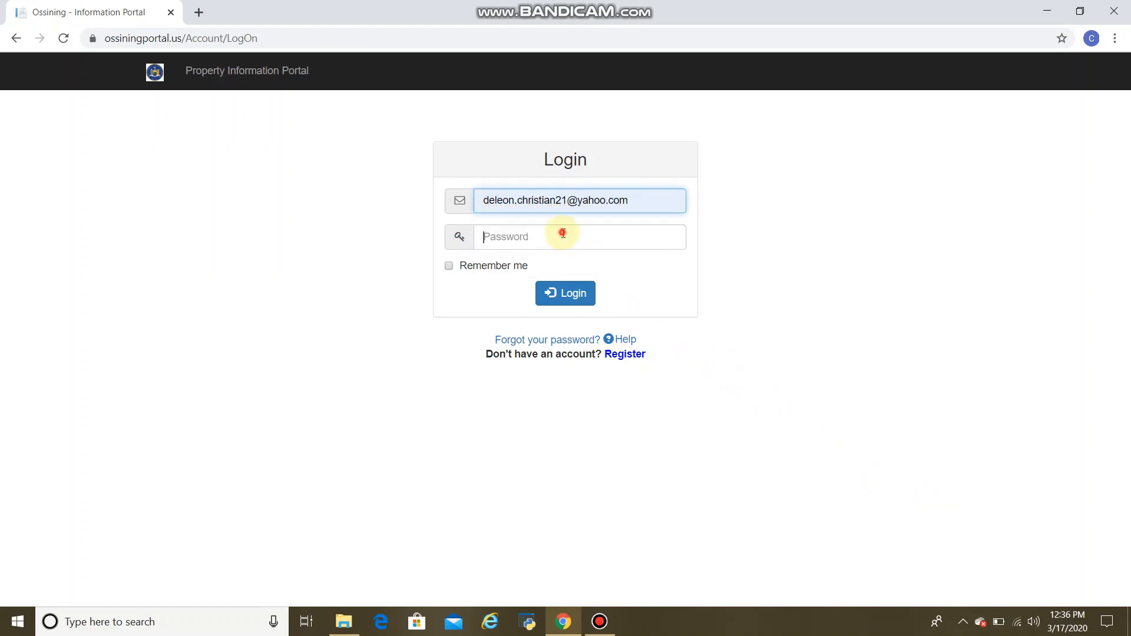
pyautogui.click(563, 234)
pyautogui.write('************')
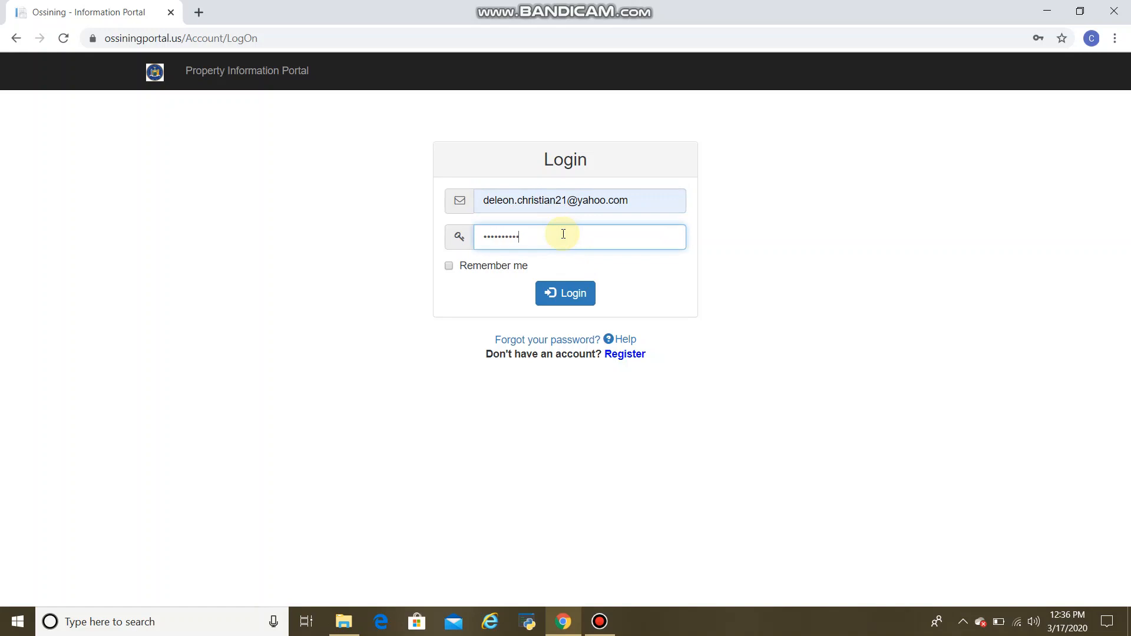
pyautogui.write('*')
pyautogui.press('Return')
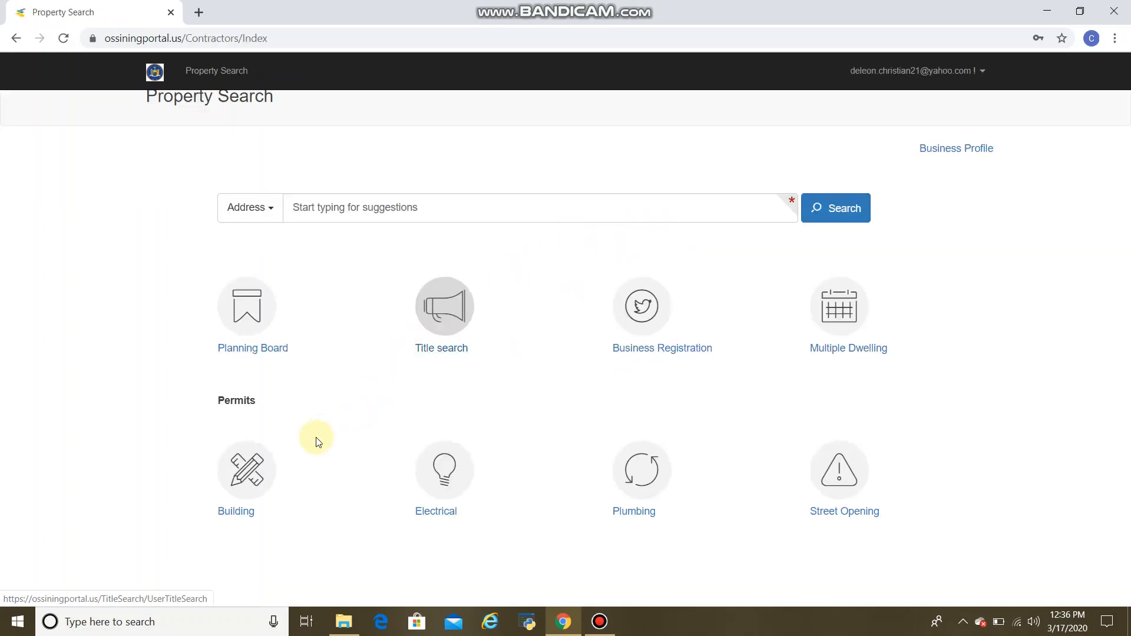
# Open the building permits list to check the submitted generator applications, then log off.
pyautogui.click(263, 478)
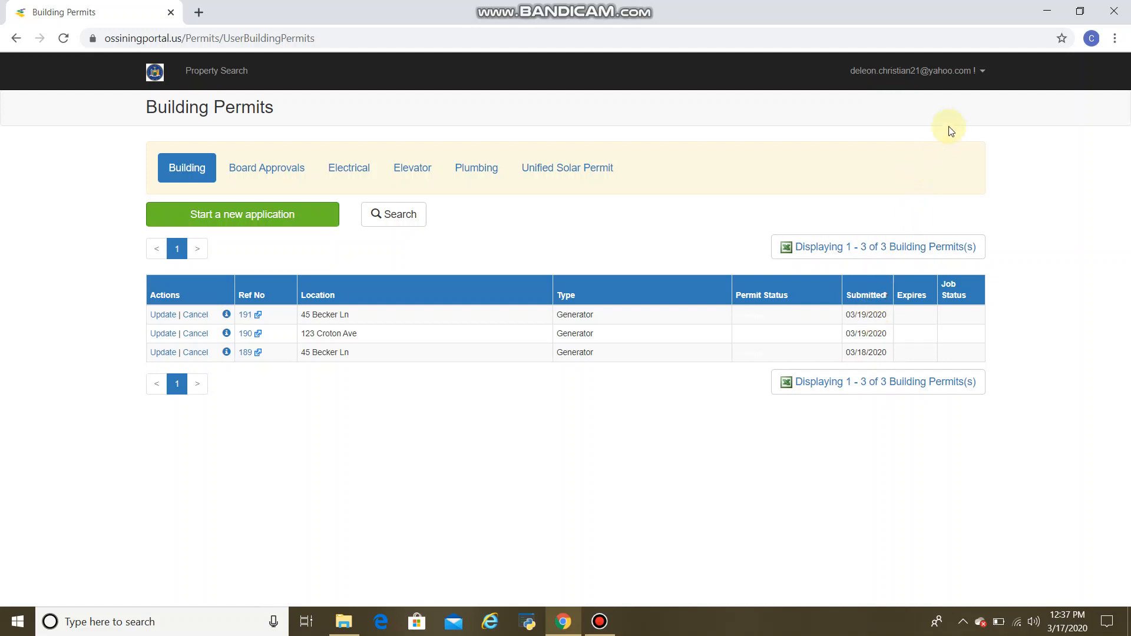
pyautogui.click(981, 76)
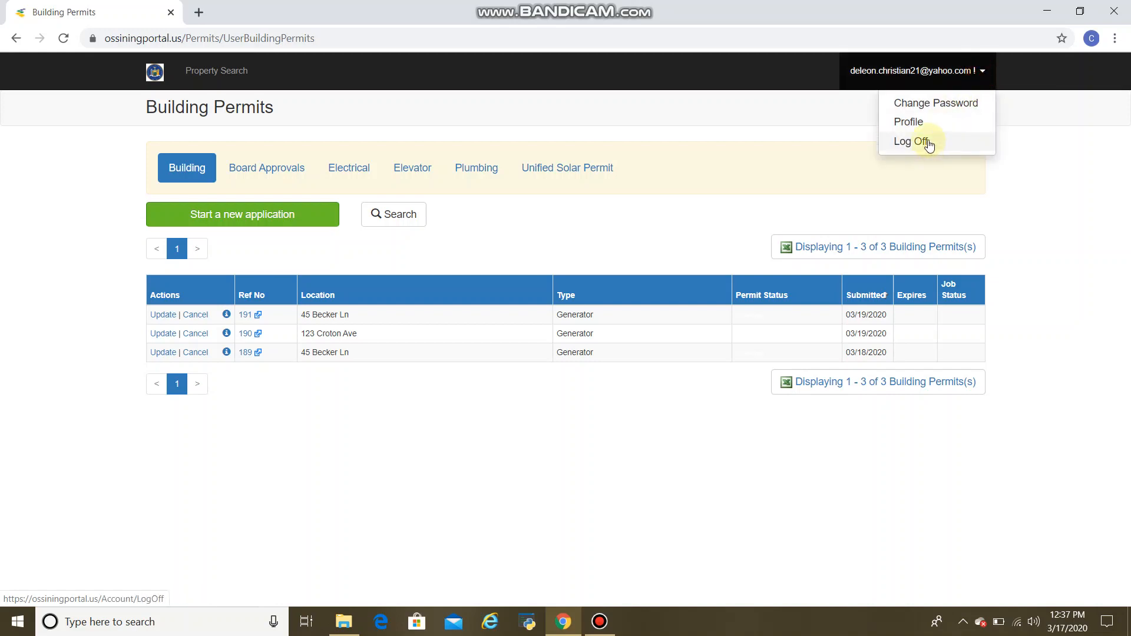
pyautogui.click(928, 142)
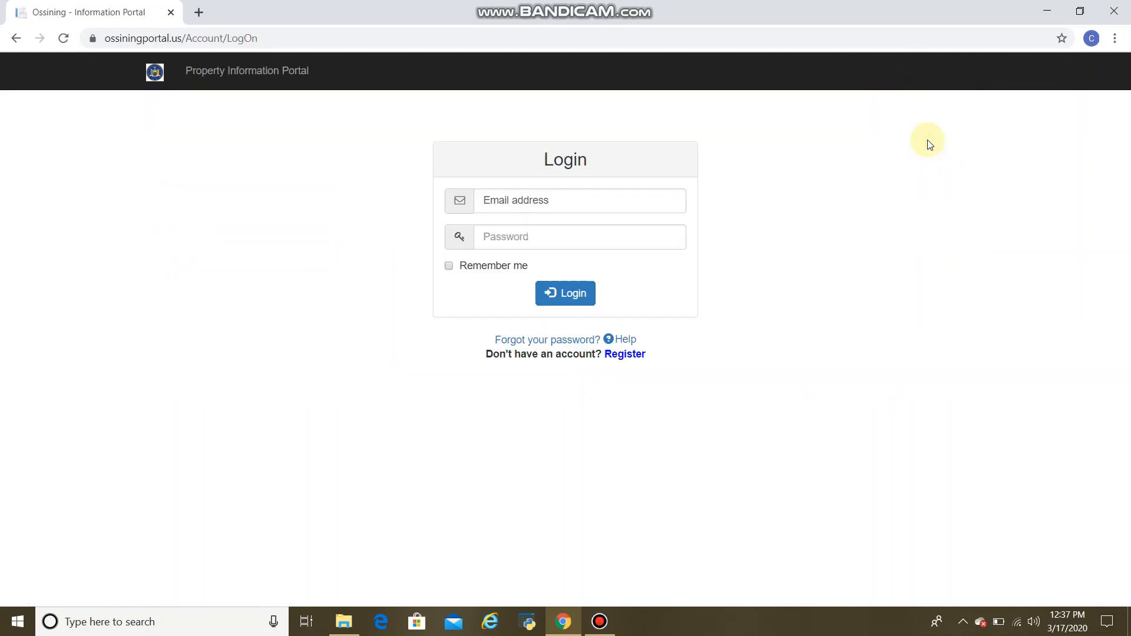